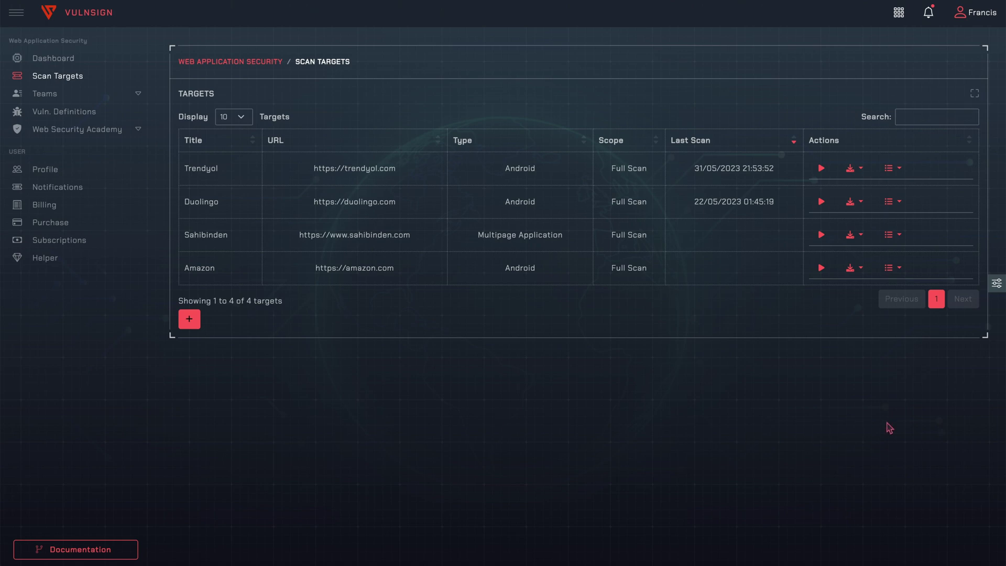
Set the Amazon target's scan speed to Fast and accuracy to Zero False Positives (Proof-Based)
left_click(898, 268)
left_click(890, 312)
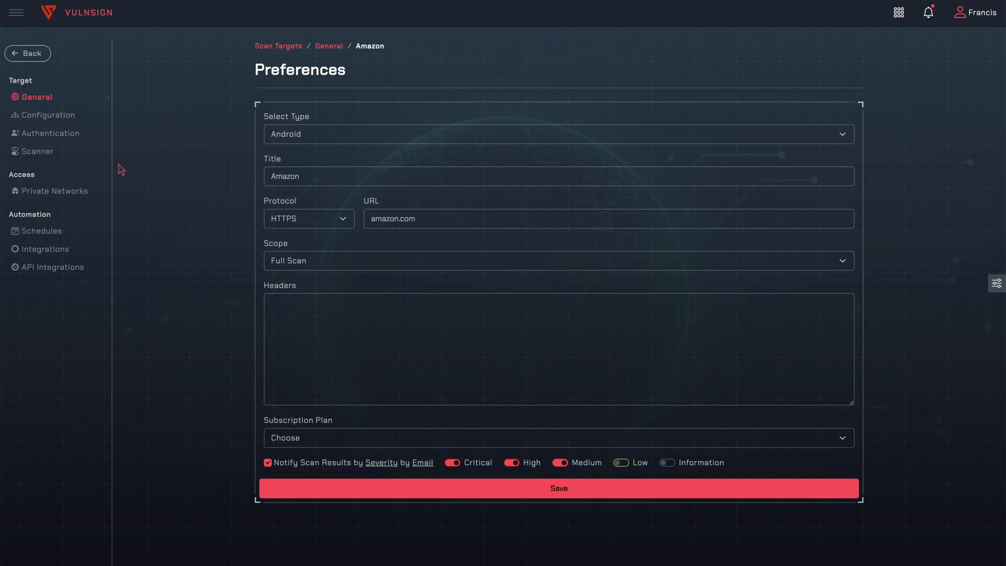
left_click(80, 121)
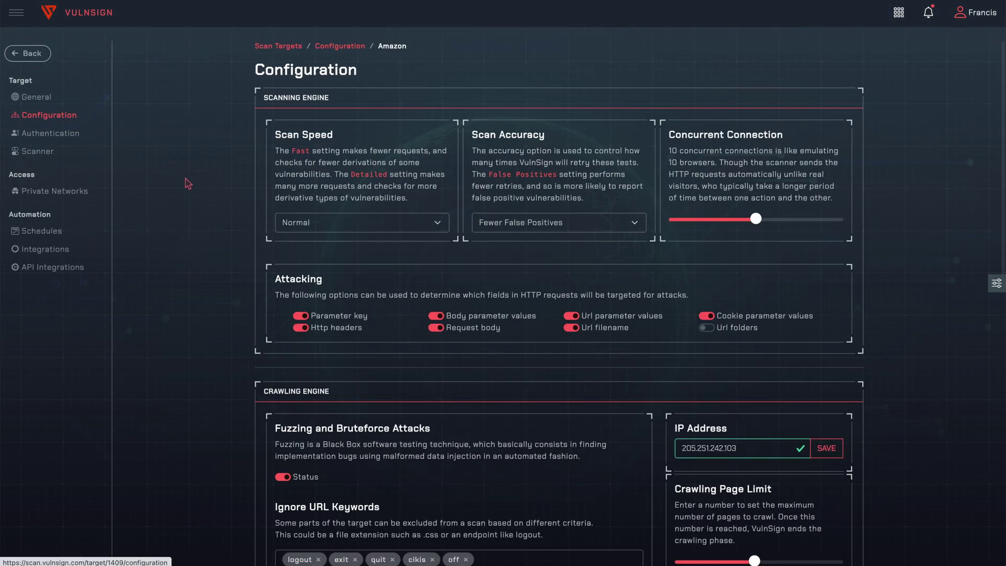
left_click(386, 228)
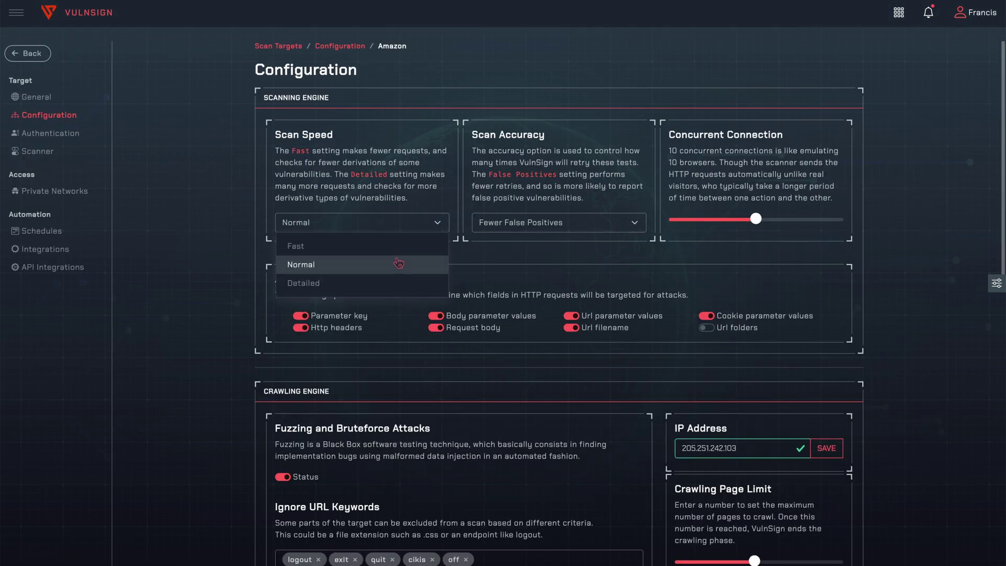
left_click(400, 247)
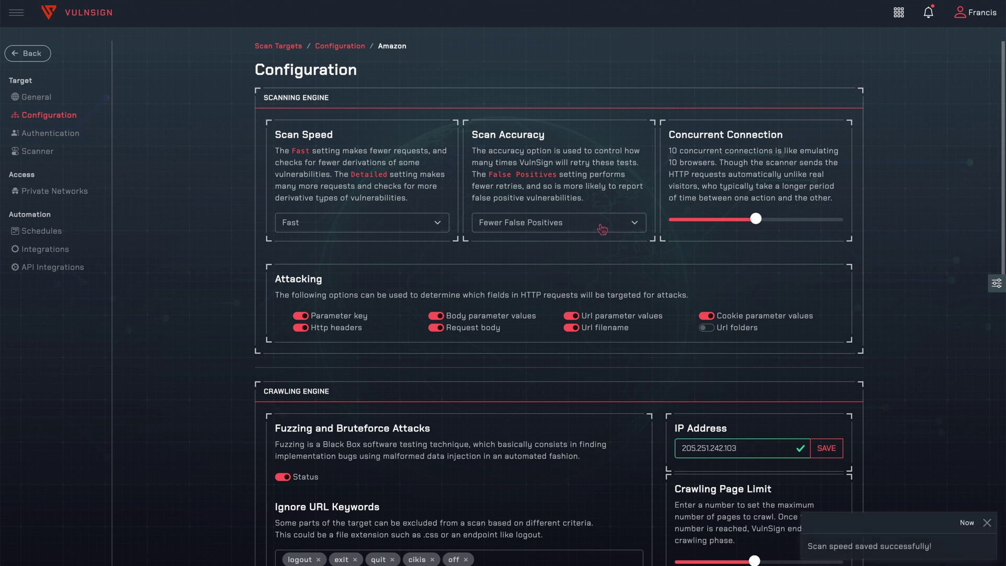
left_click(602, 229)
left_click(641, 286)
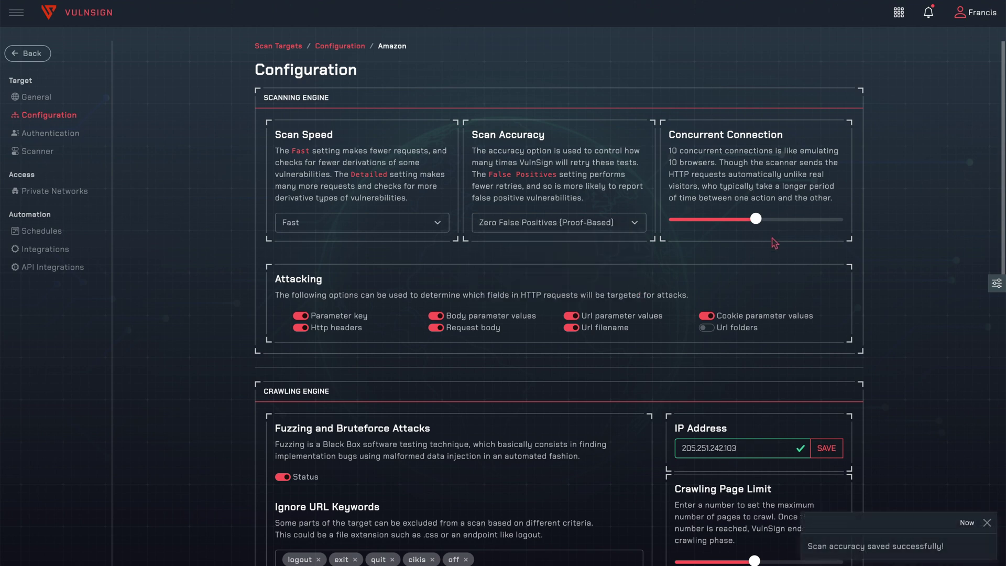
Raise the concurrent connection limit and the crawling page limit
left_click(800, 226)
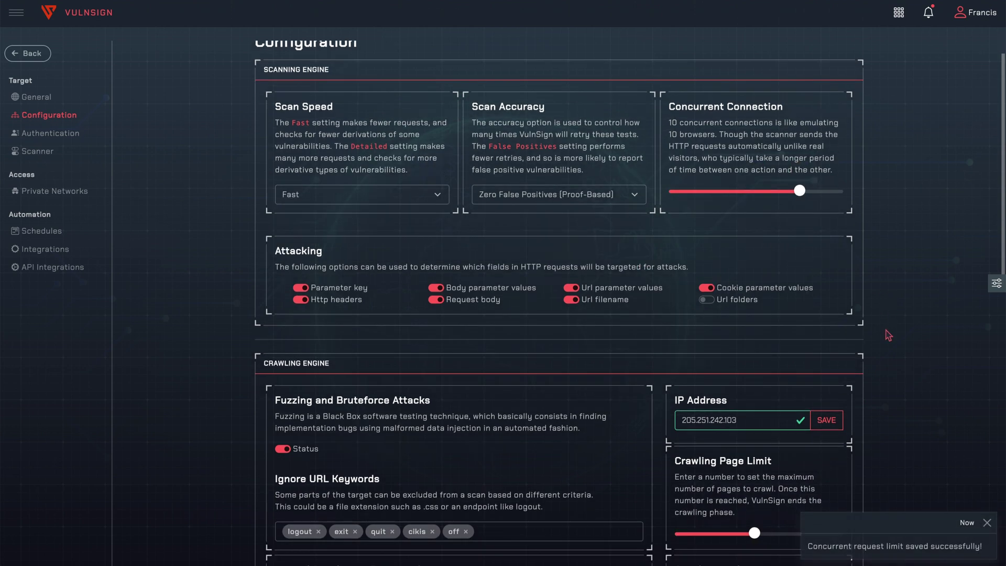
scroll(887, 335, "down", 5)
scroll(888, 335, "down", 1)
scroll(764, 225, "up", 1)
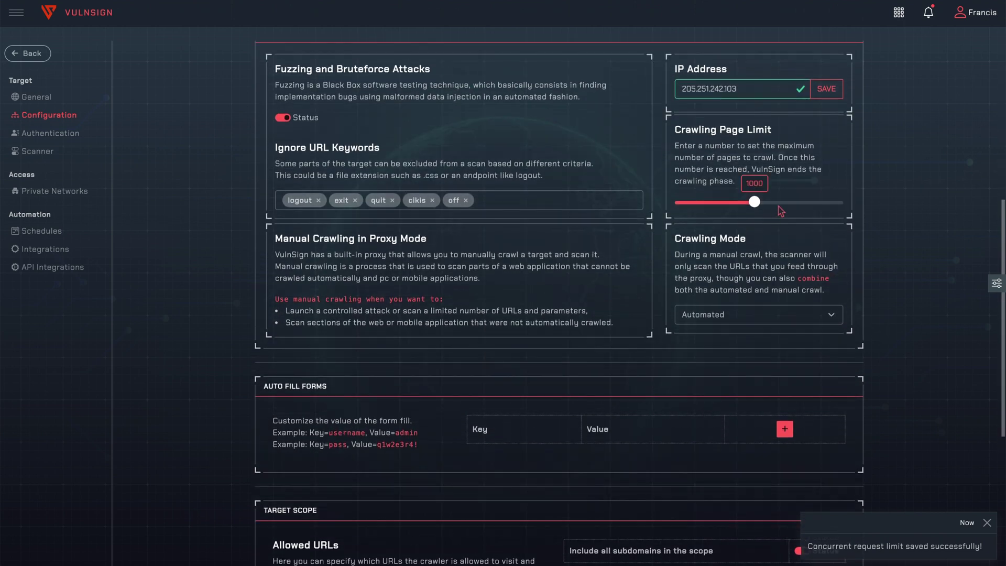
left_click_drag(793, 205, 798, 202)
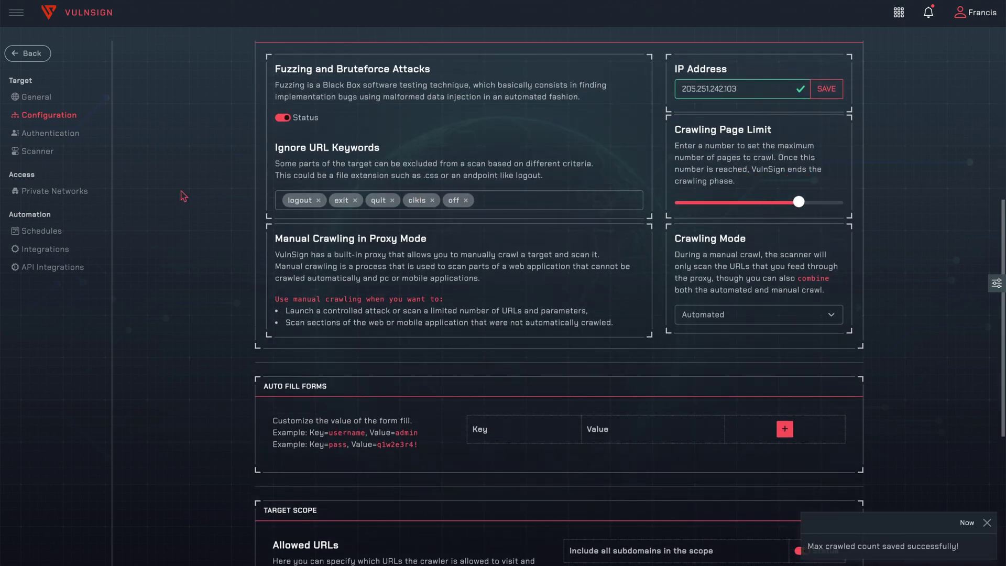
left_click(52, 134)
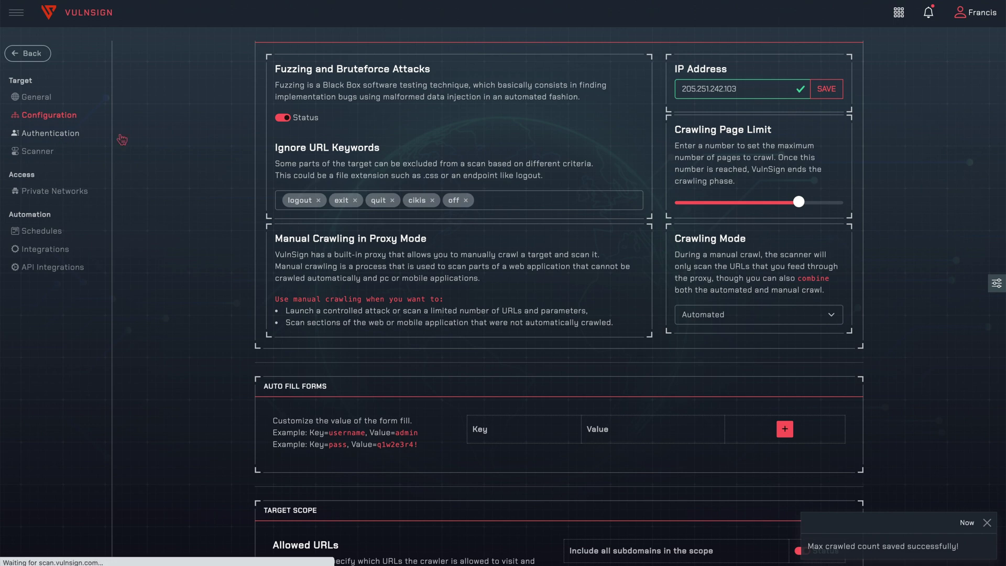
Switch all severity-level security checks off, then back on, for the Amazon target
left_click(57, 153)
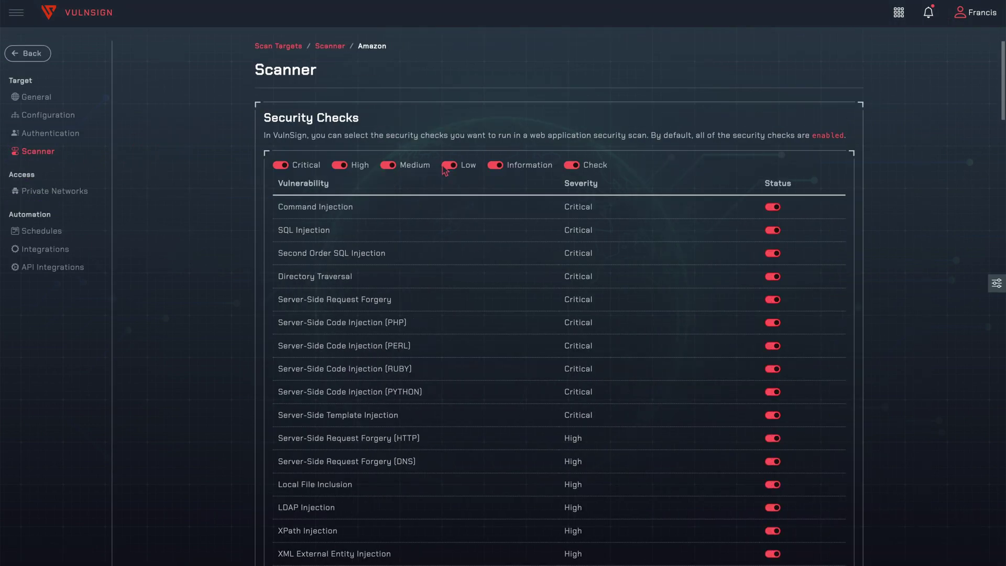
left_click(575, 166)
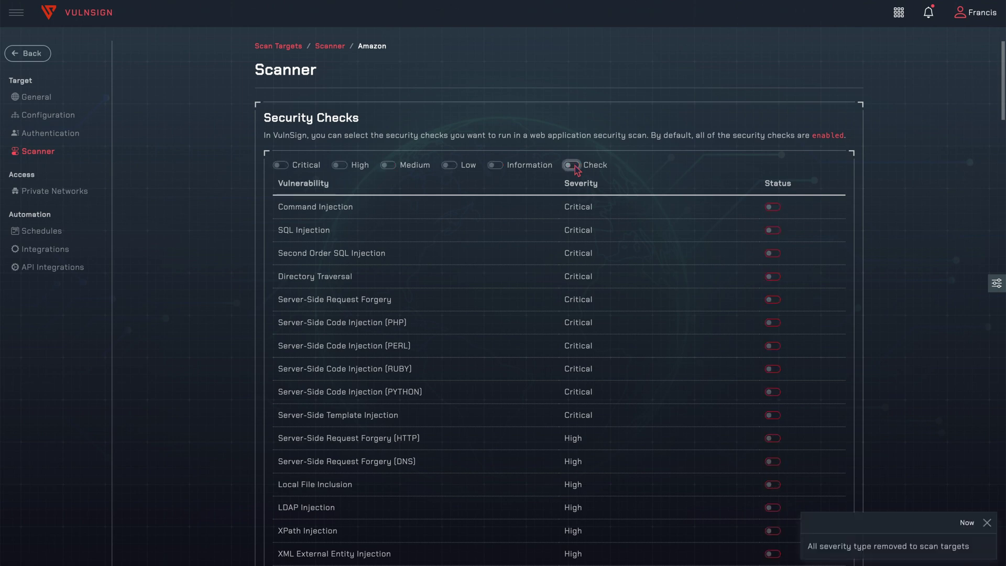
left_click(575, 165)
scroll(186, 221, "down", 2)
scroll(185, 219, "up", 2)
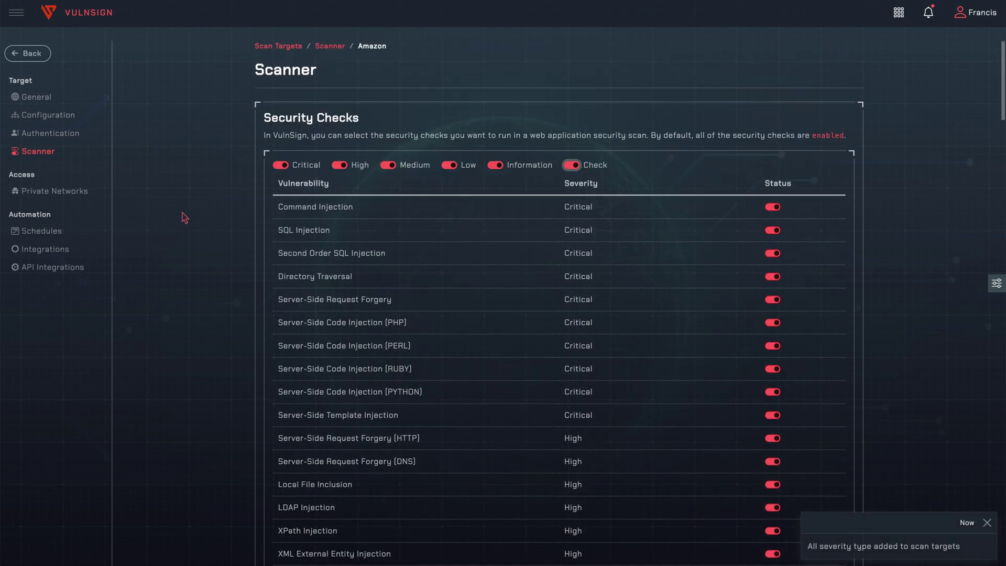
left_click(16, 12)
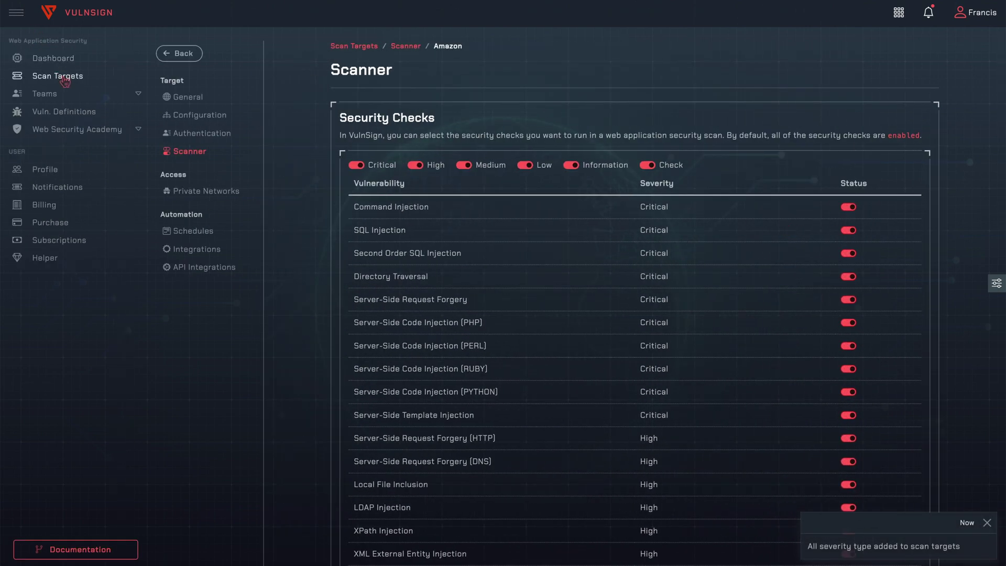
Start the Amazon target scan and view both pages of its nine discovered subdomains
left_click(64, 82)
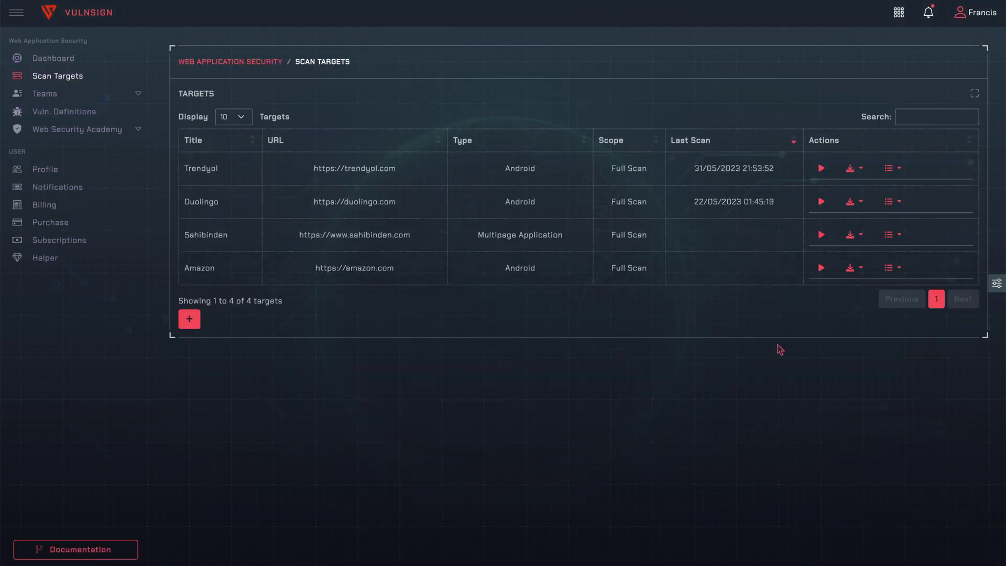
left_click(821, 269)
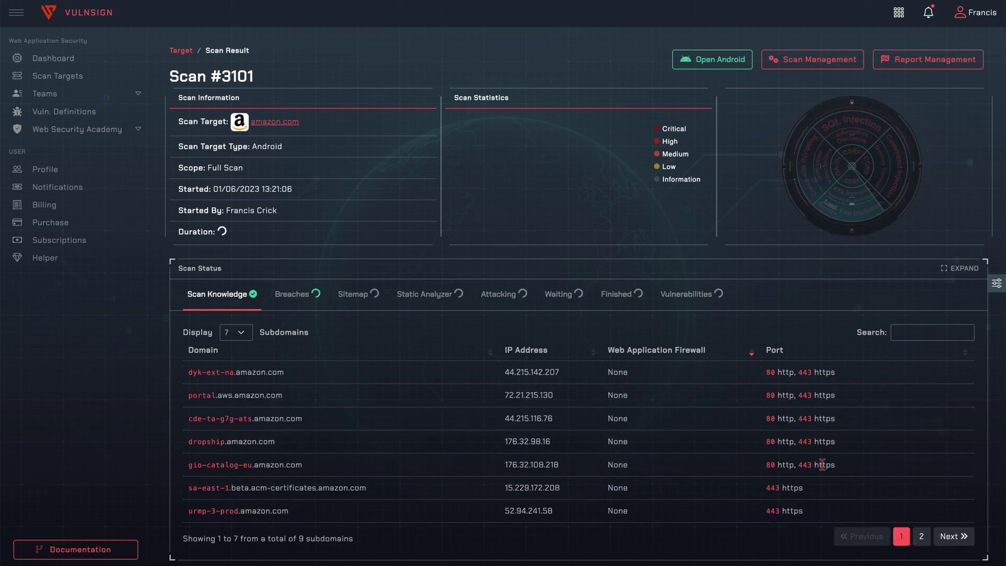
left_click(952, 535)
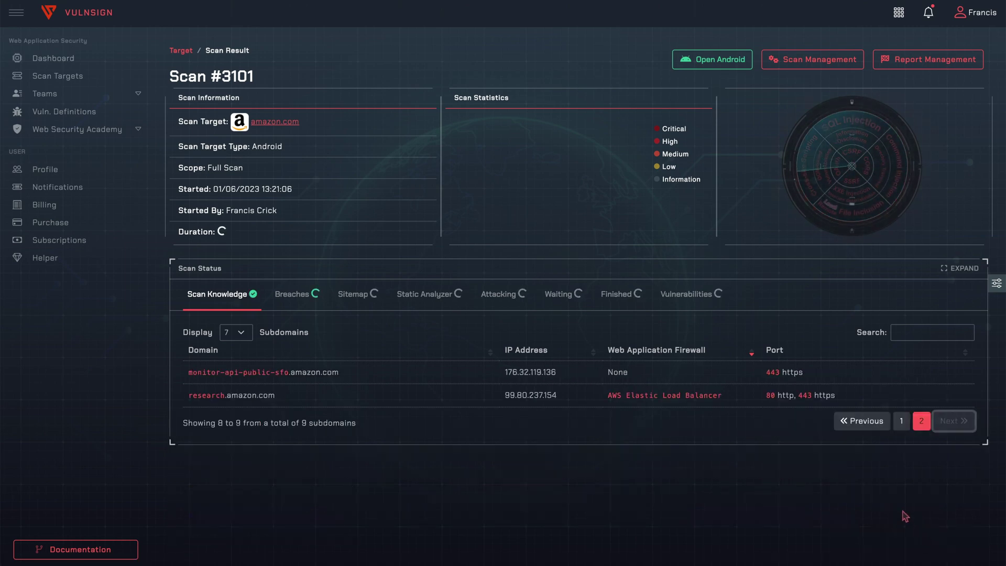
left_click(901, 421)
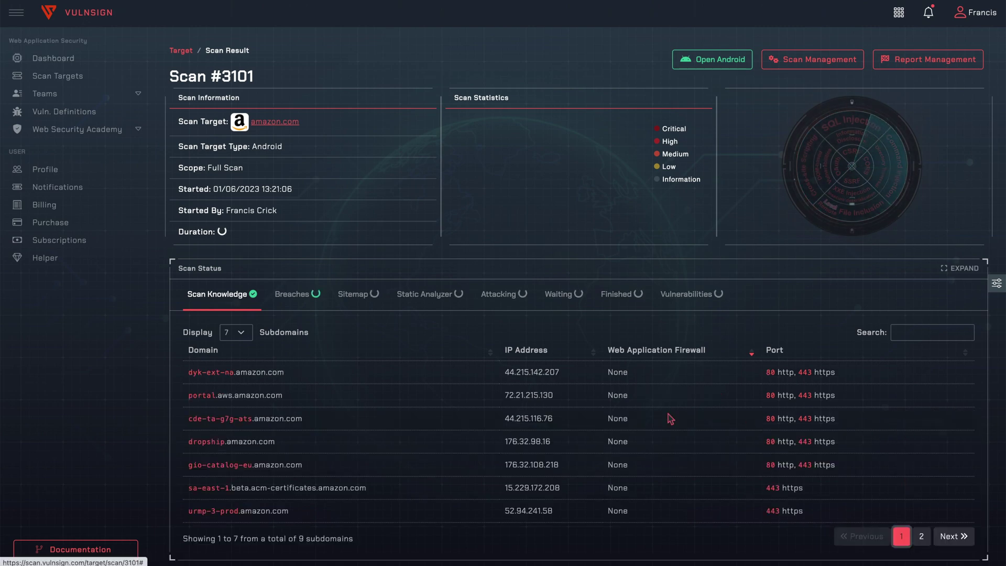
Page through the 34 leaked-account breaches, then view the still-empty crawled links sitemap
left_click(315, 302)
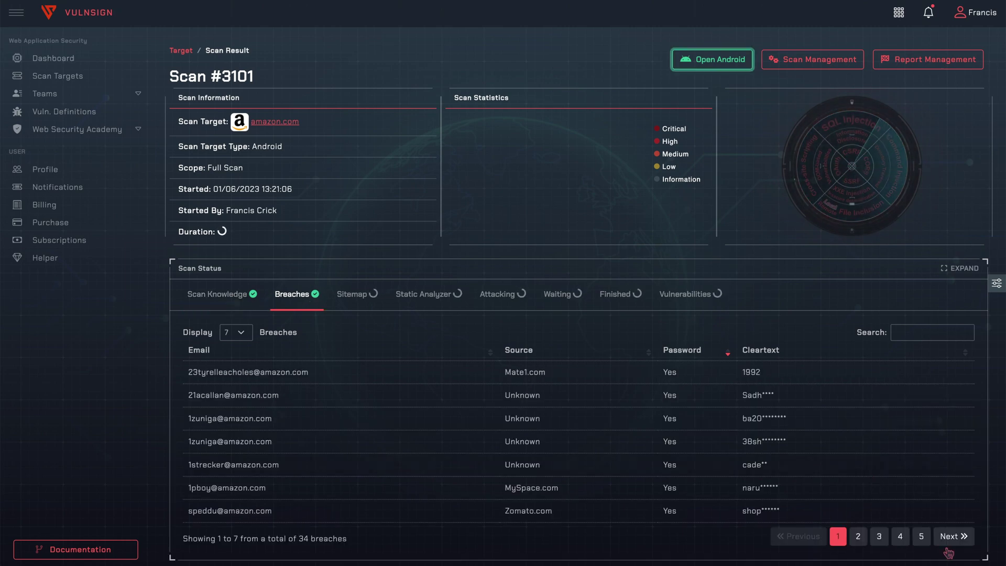
left_click(952, 539)
left_click(952, 540)
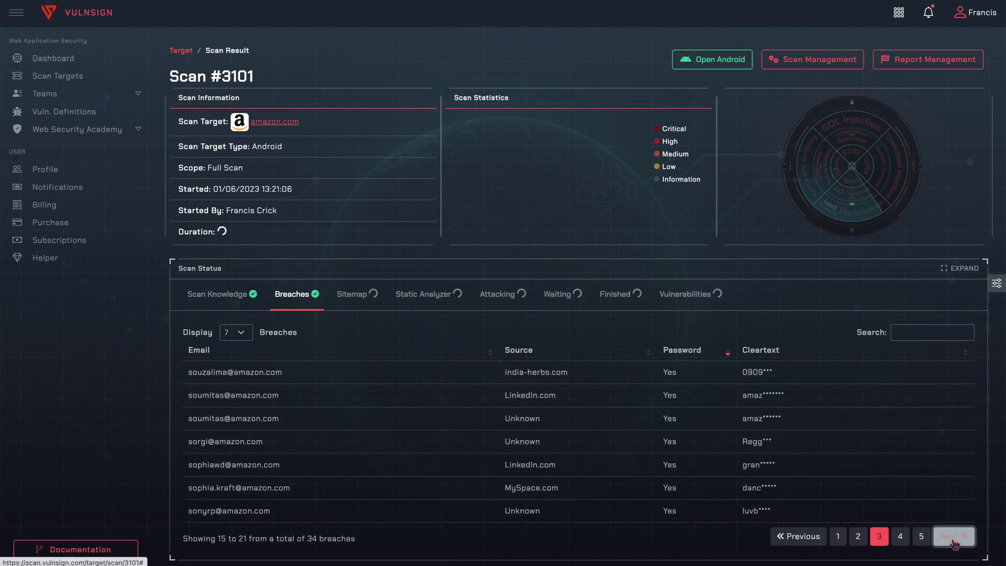
left_click(836, 536)
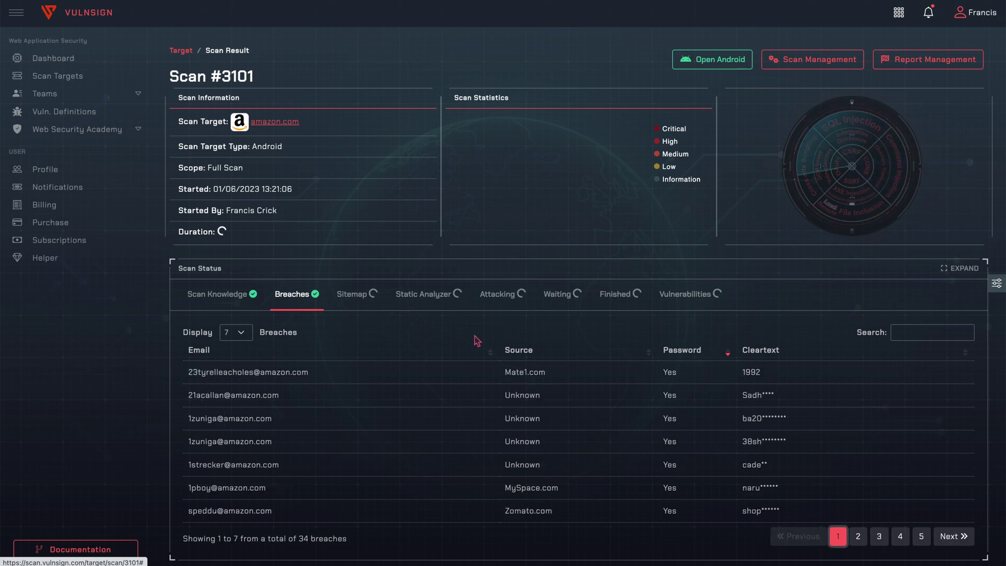
left_click(356, 294)
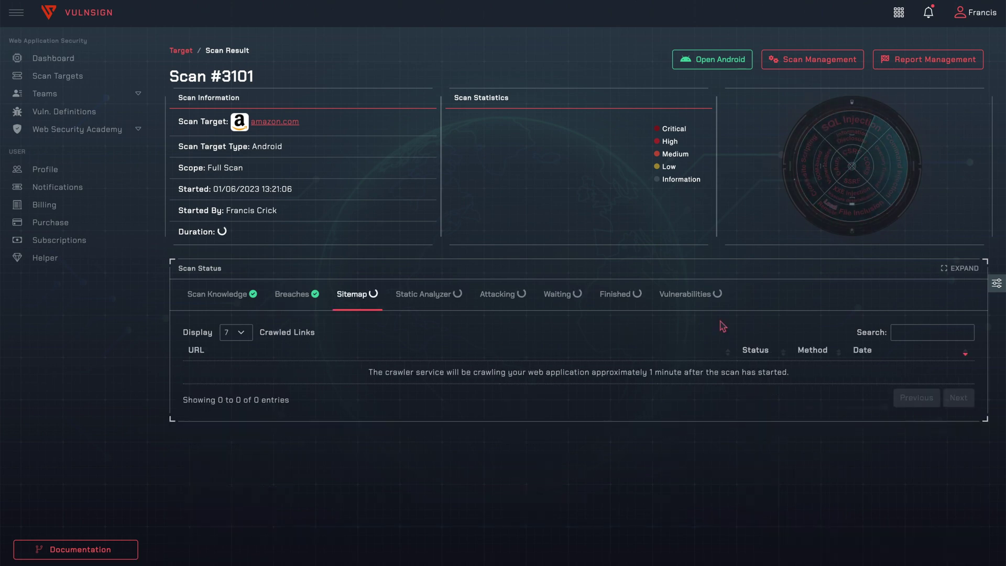
left_click(722, 59)
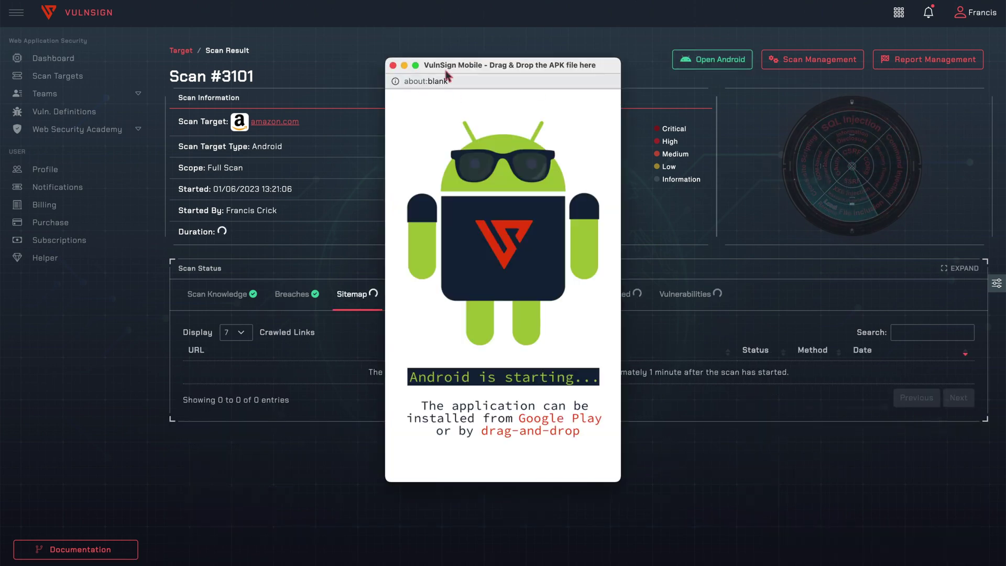
Move the emulator aside, search the Play Store for Amazon, and install Amazon Shopping
mouse_move(457, 76)
left_mouse_down()
mouse_move(777, 80)
mouse_move(804, 85)
mouse_move(811, 121)
left_mouse_up()
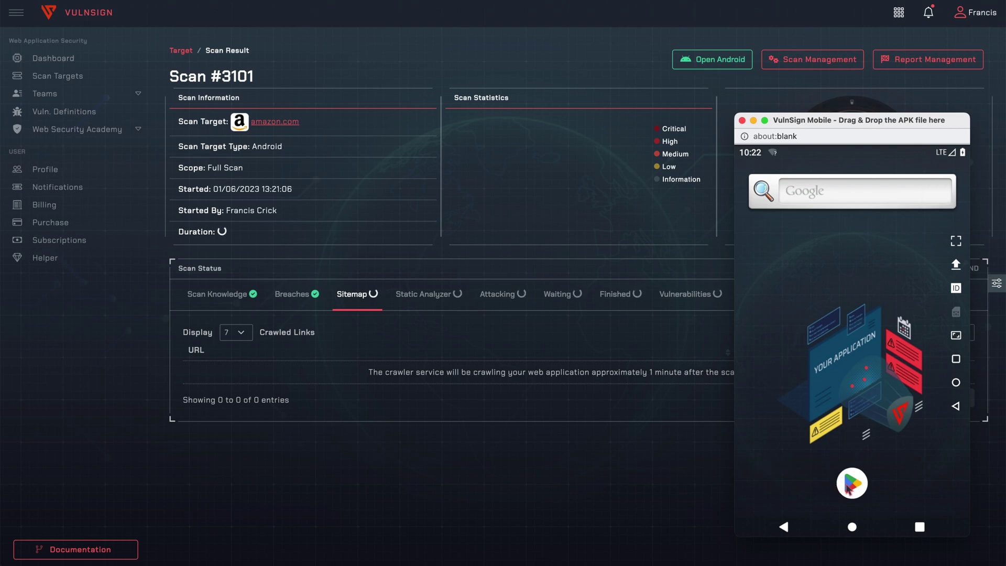
left_click(849, 486)
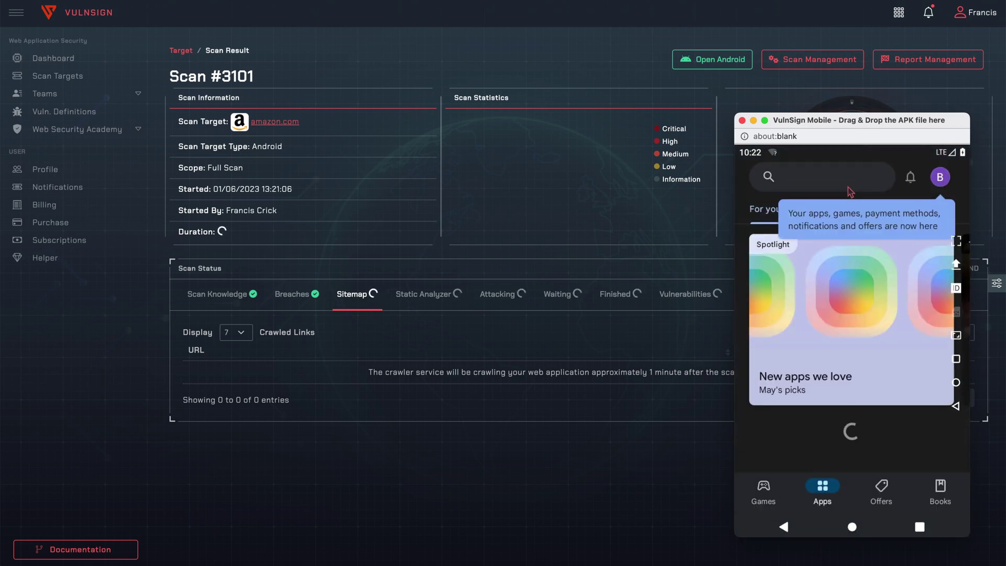
left_click(847, 184)
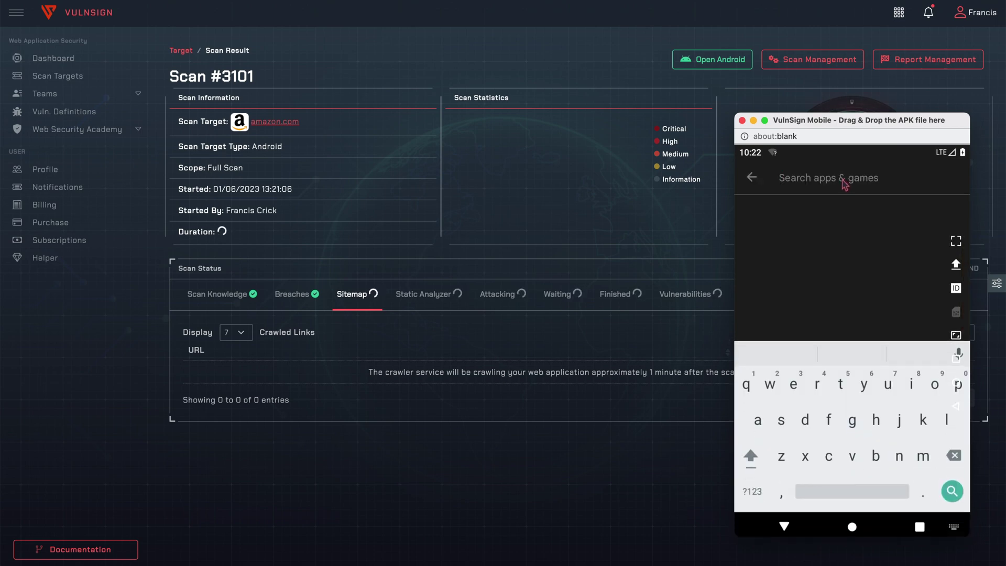
type("Amazon")
key("Return")
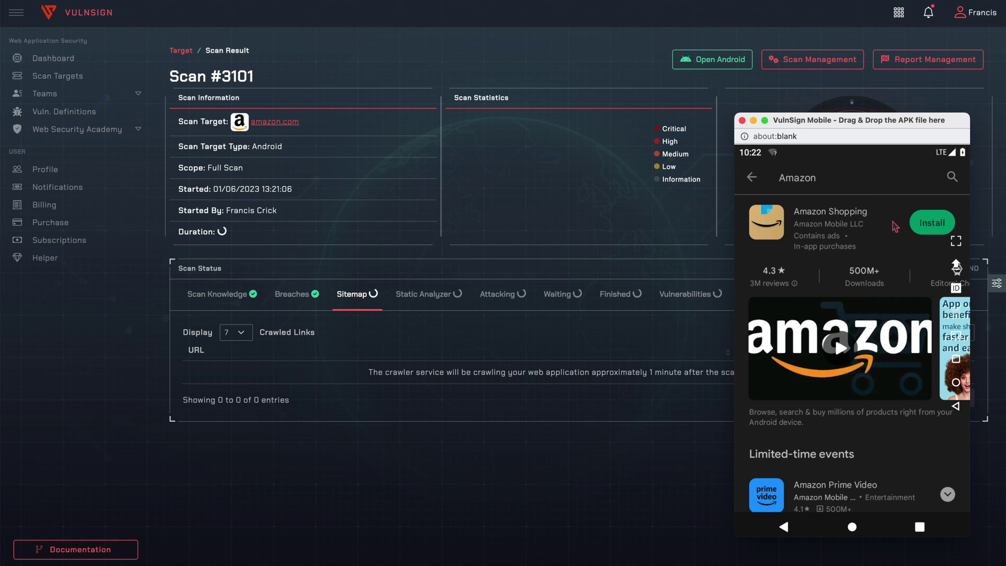
left_click(895, 226)
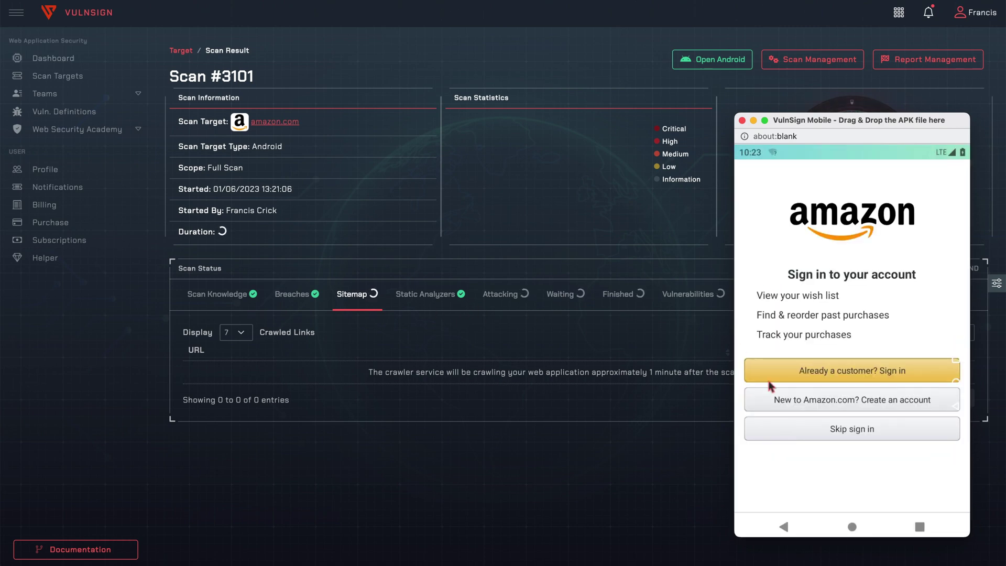
Open Amazon Shopping with Skip sign in so 176 crawled links fill the sitemap
left_click(815, 424)
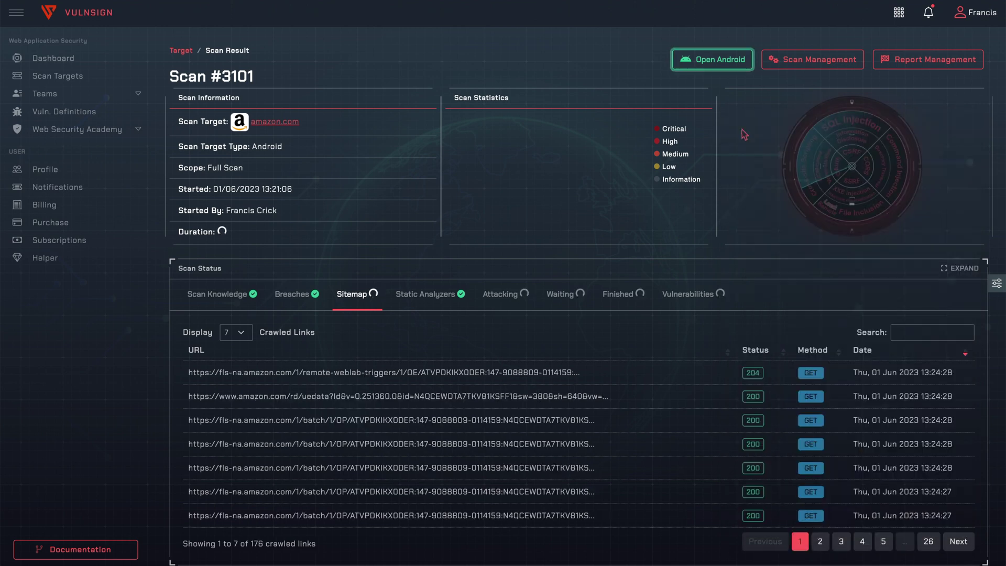
Expand the certificate/key files and cleartext traffic issues, then view the network security findings
left_click(453, 303)
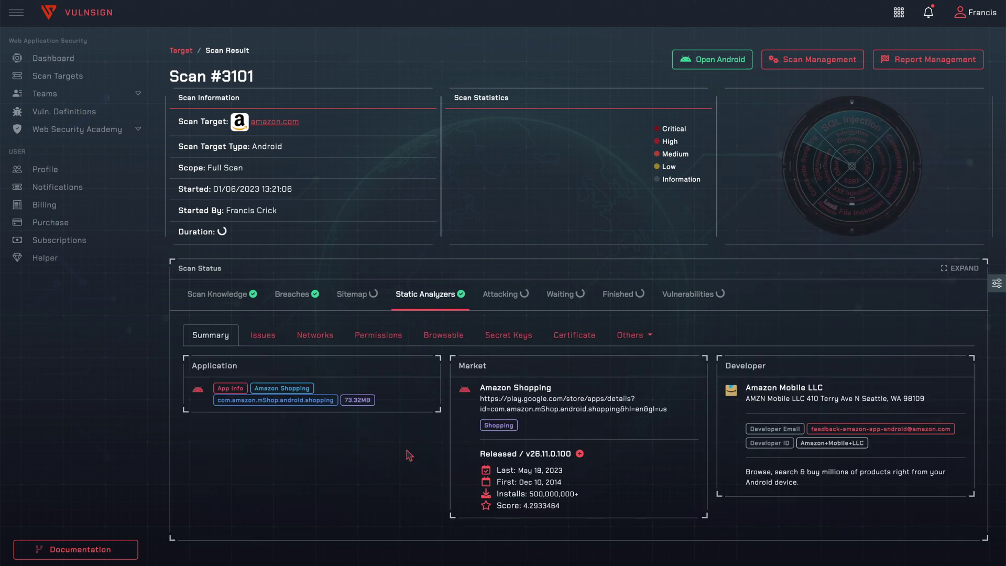
left_click(275, 338)
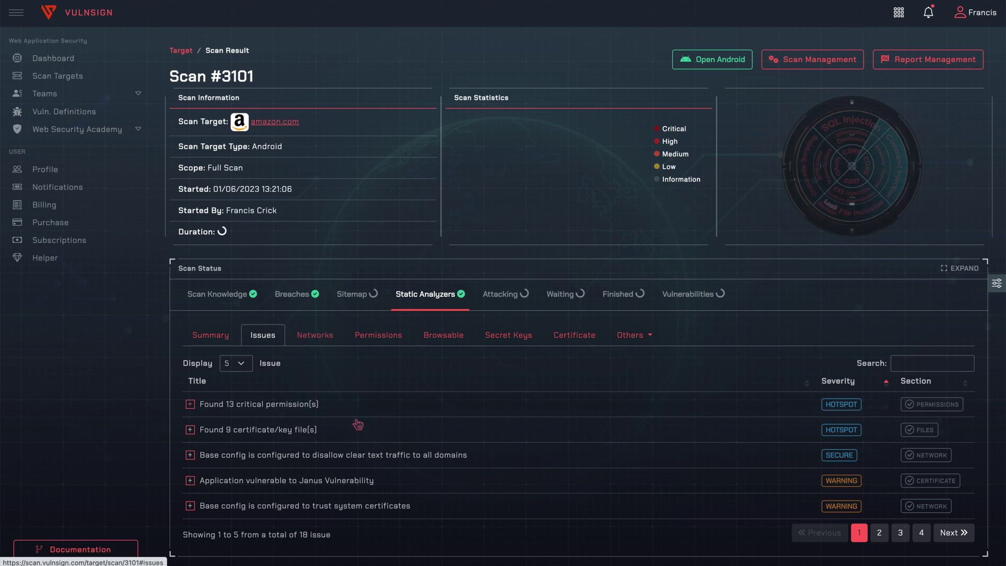
left_click(360, 429)
left_click(360, 430)
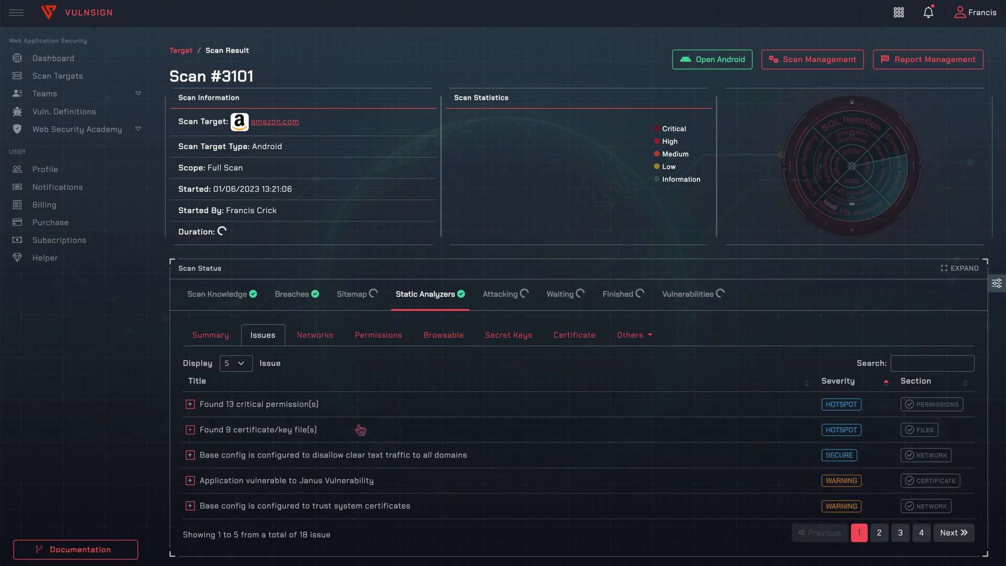
left_click(360, 453)
left_click(360, 453)
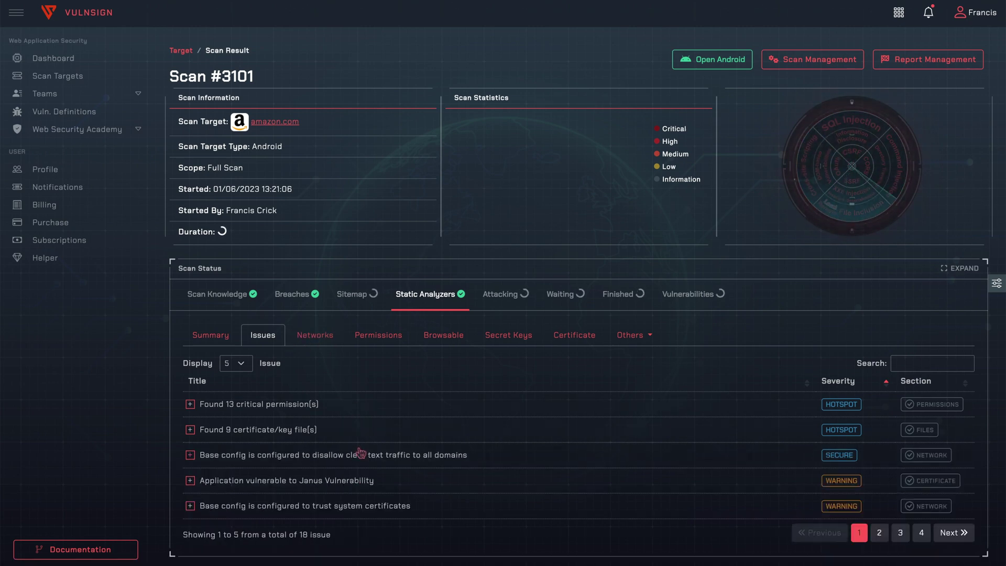
left_click(325, 341)
Read the RECORD_AUDIO entry in the app's requested permissions list
left_click(378, 340)
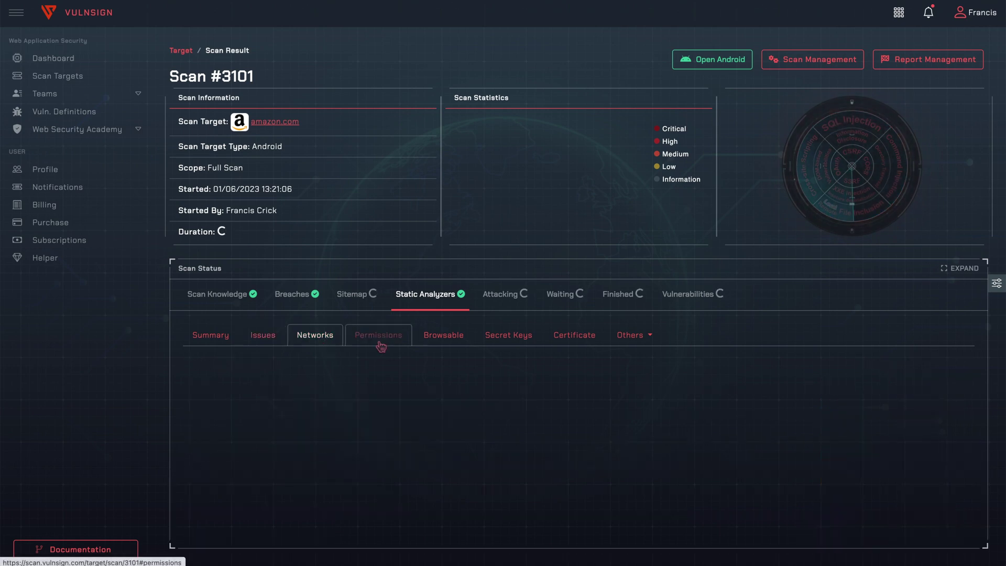
left_click(418, 451)
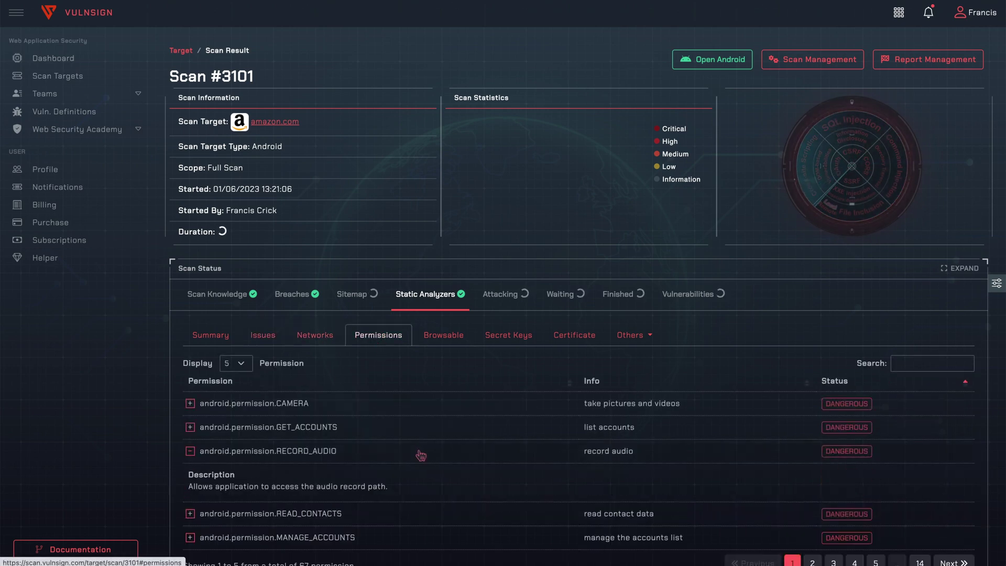
left_click(421, 454)
Inspect the UPIIntentHandler, PublicUrlActivity and ProductDetailsActivity browsable activities
left_click(443, 335)
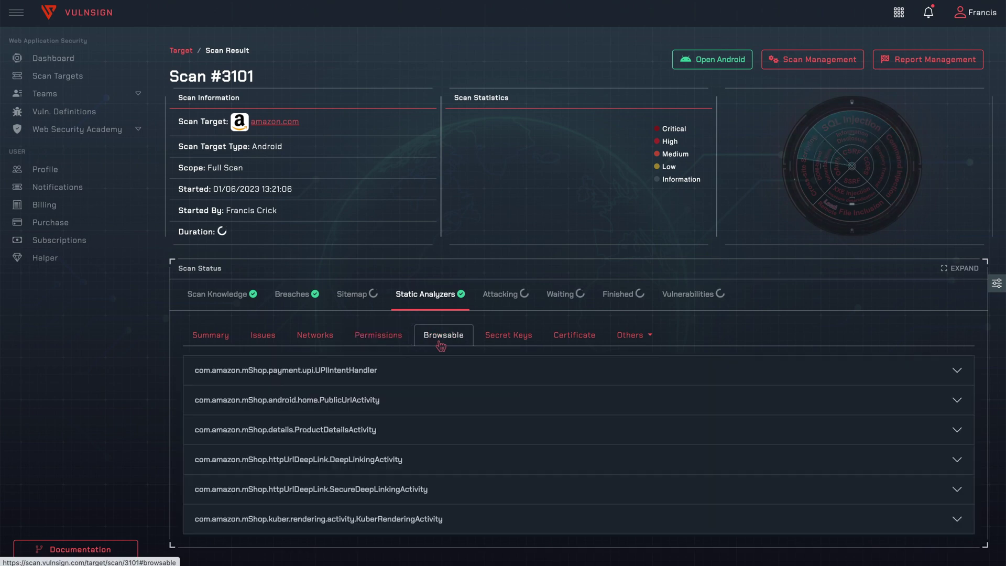
left_click(481, 376)
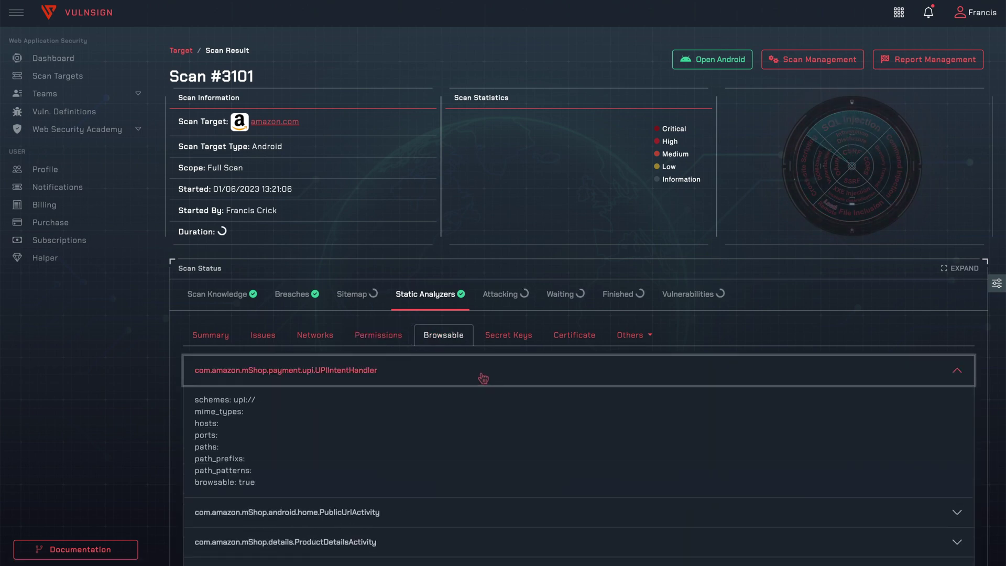
left_click(479, 378)
left_click(477, 408)
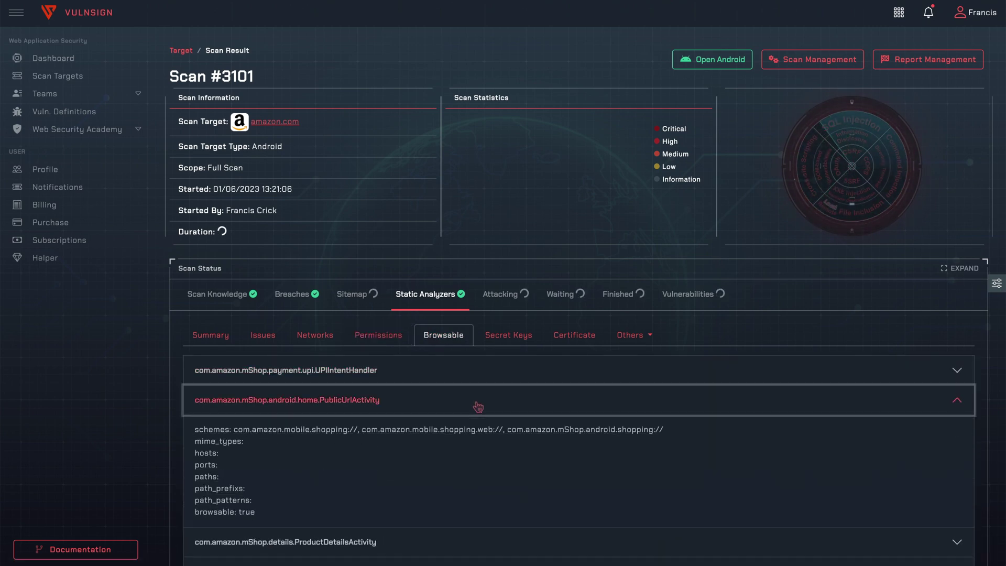
left_click(478, 406)
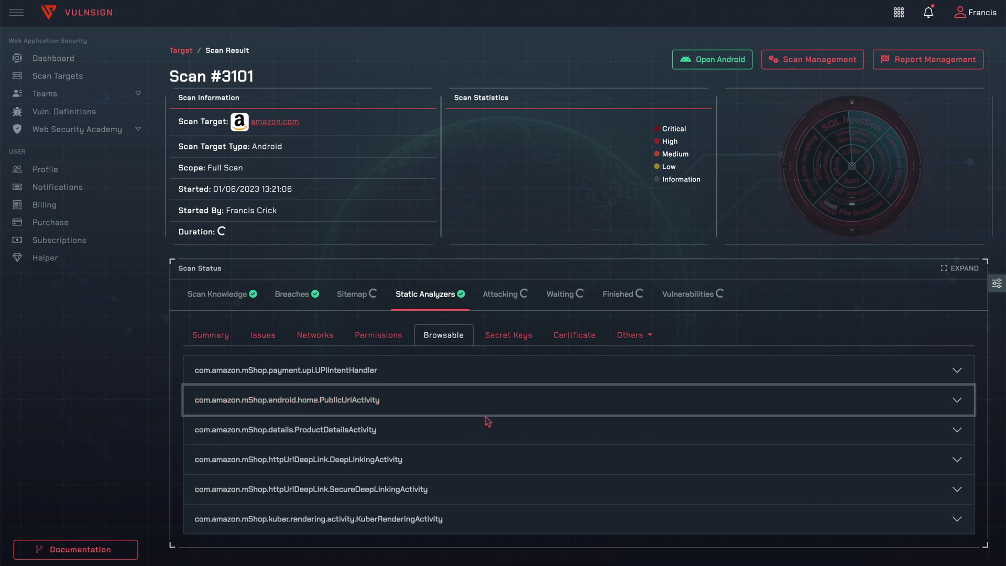
left_click(494, 435)
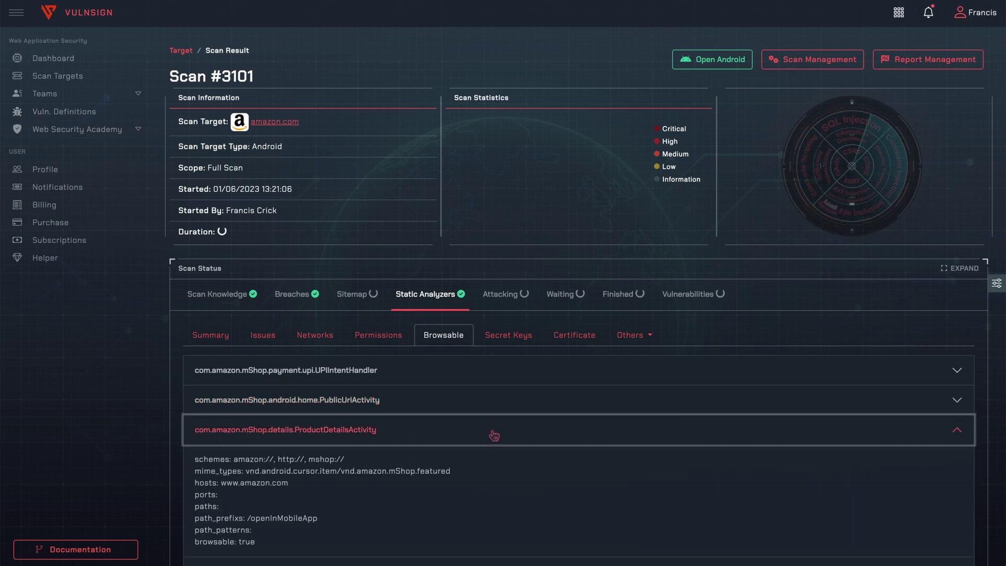
left_click(494, 435)
Page through the 304 secret keys and view the APK's signing certificate details
left_click(519, 343)
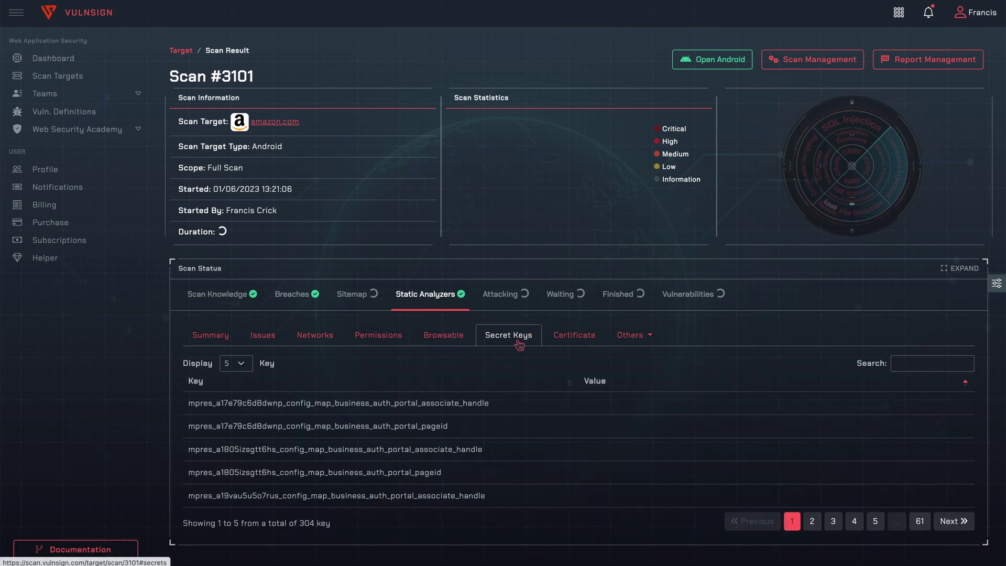
left_click(952, 521)
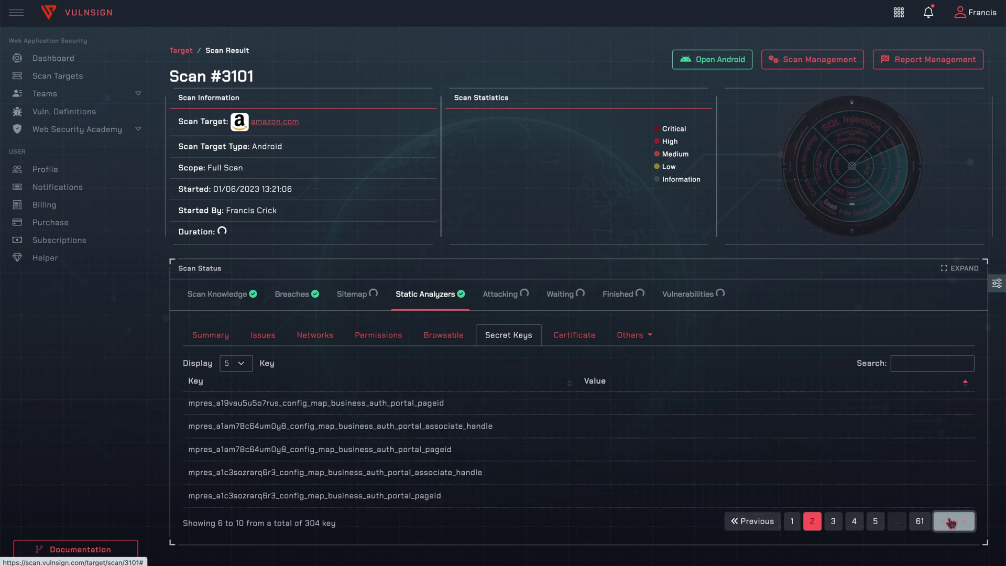
left_click(952, 521)
left_click(951, 521)
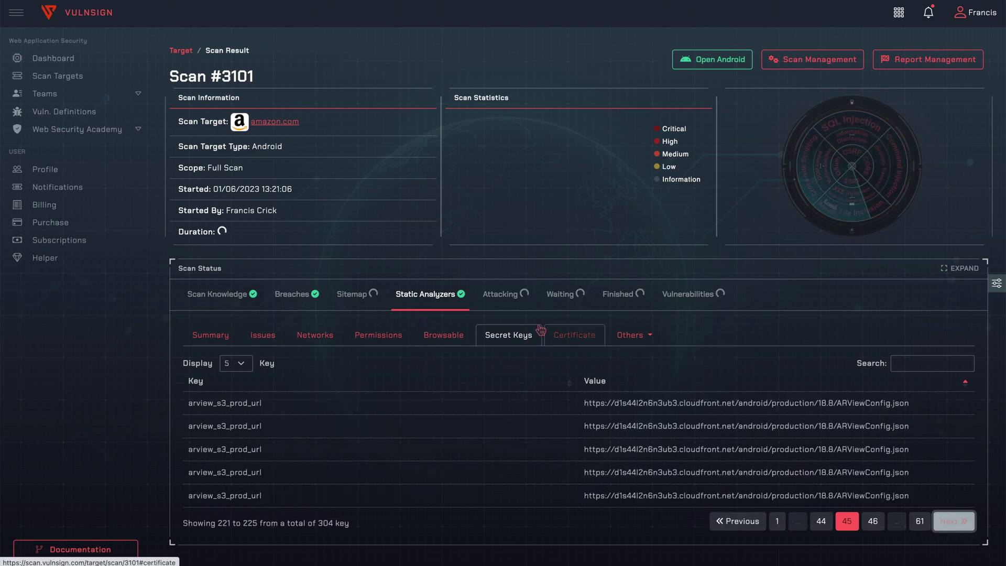
left_click(550, 335)
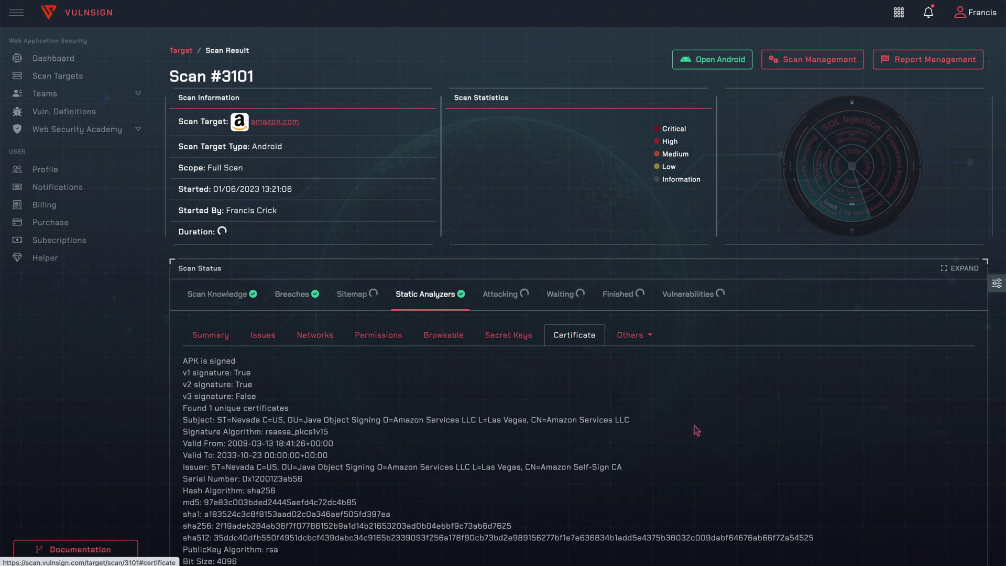
scroll(696, 430, "down", 1)
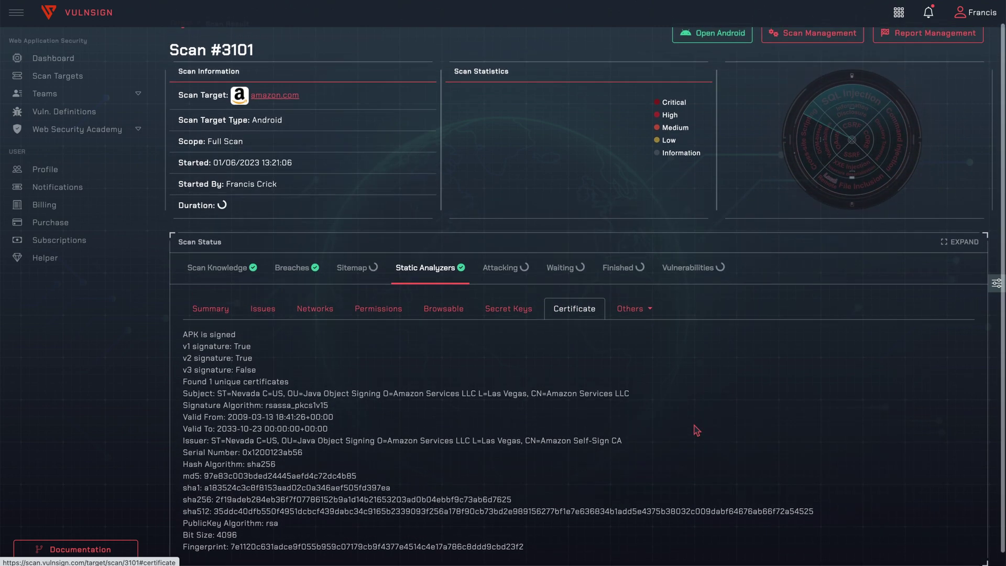
scroll(696, 430, "up", 1)
Show the report section via Others, check the report types list, and return to the app summary
left_click(631, 329)
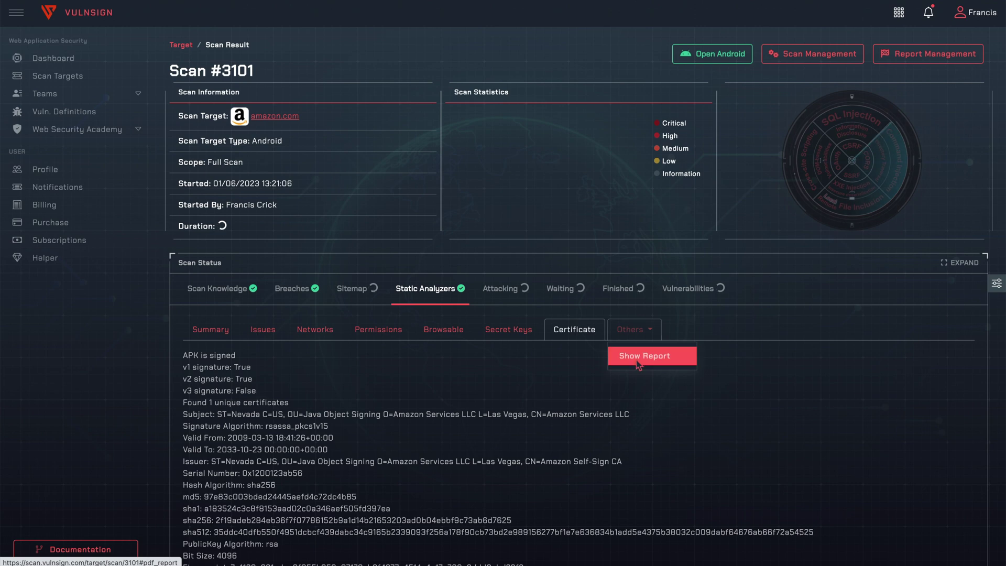
left_click(638, 361)
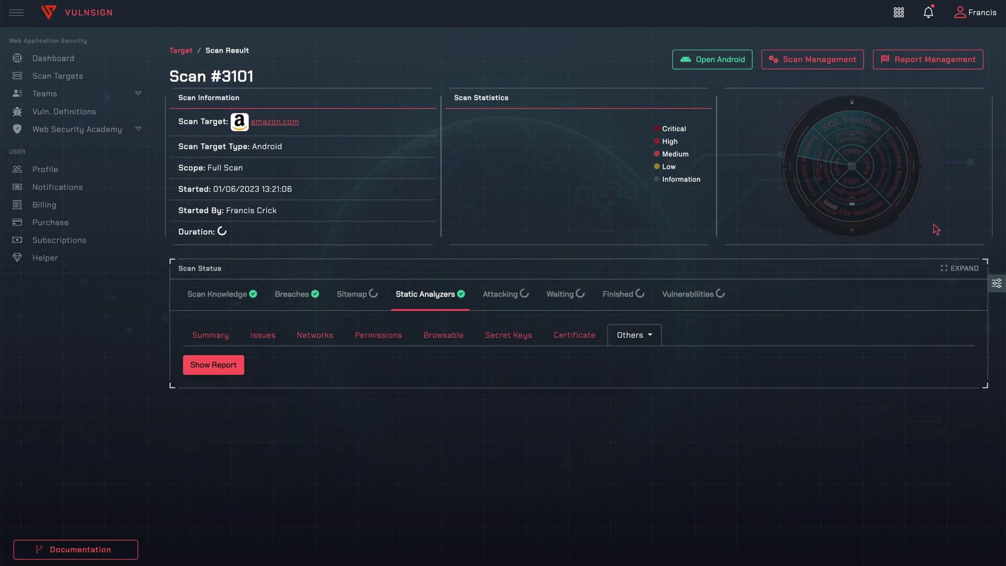
left_click(942, 62)
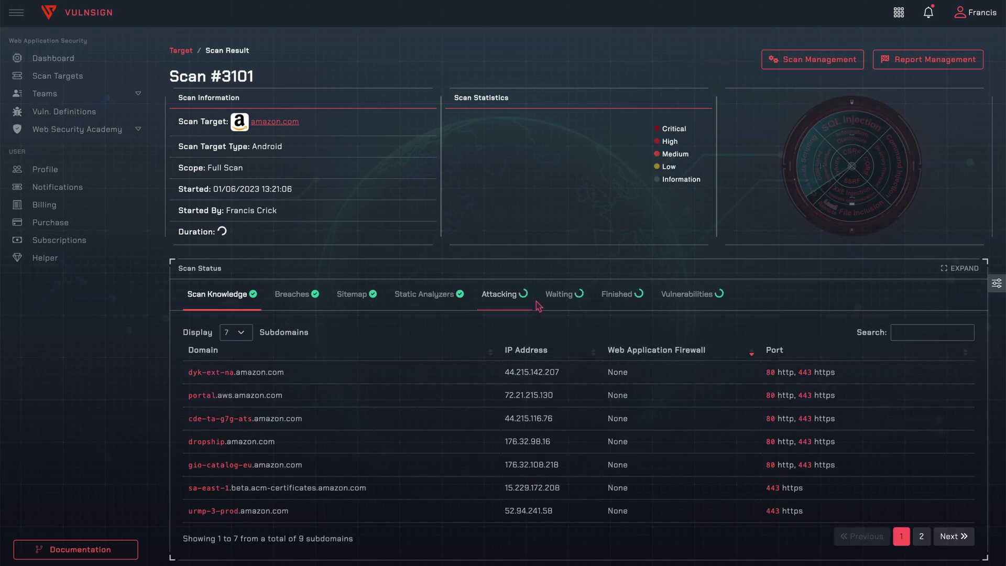
left_click(422, 303)
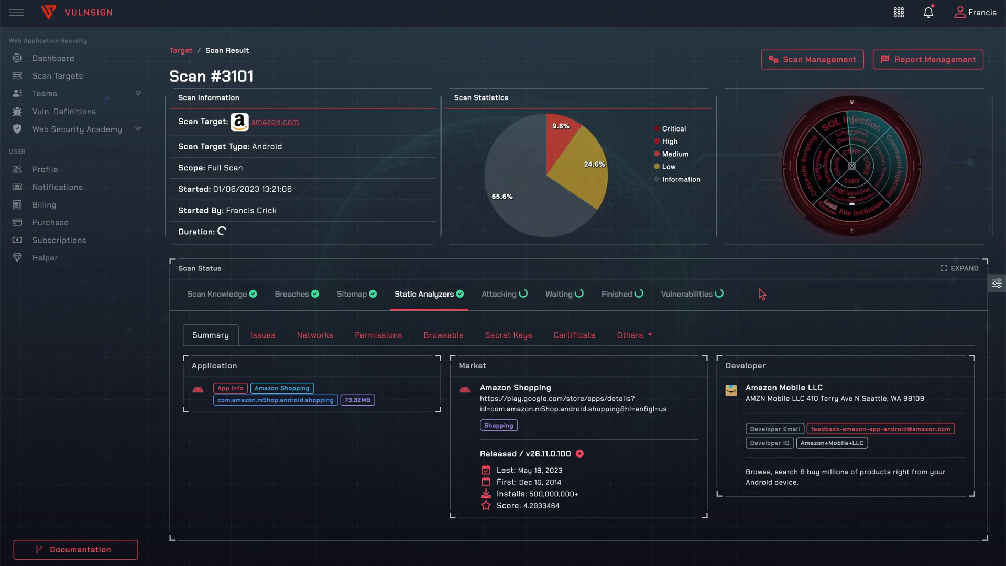
Check the Waiting and Finished link lists, then view the 61-finding Vulnerabilities table
left_click(570, 298)
left_click(609, 301)
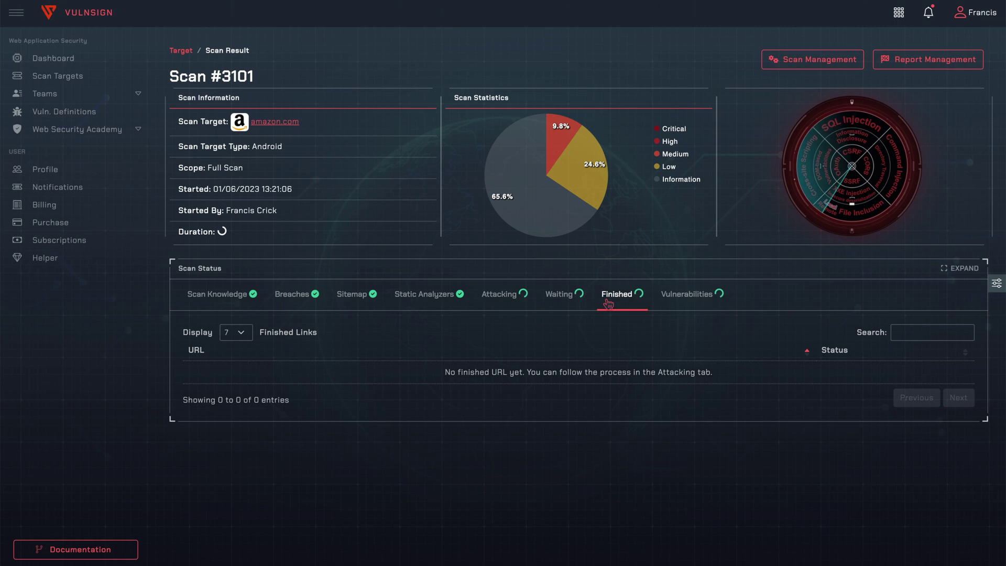
left_click(667, 303)
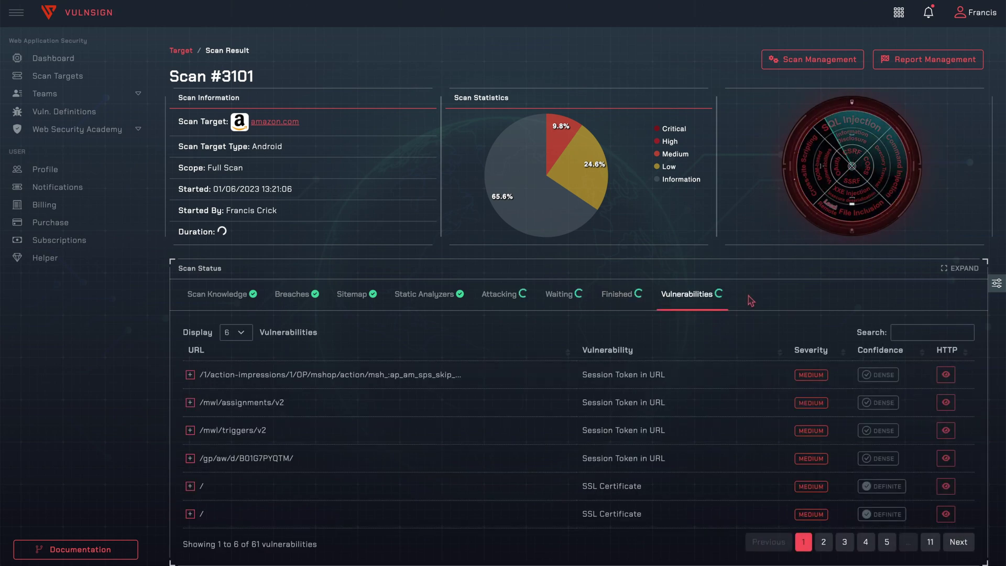
Stop the scan at 63 findings and view the Mobile Report grading the app B, 54/100
left_click(812, 59)
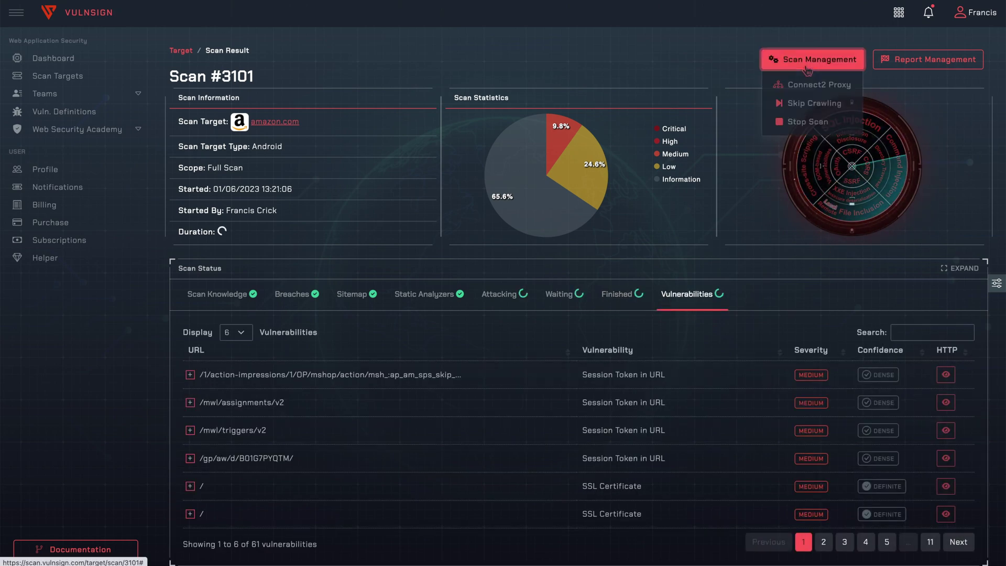
left_click(816, 122)
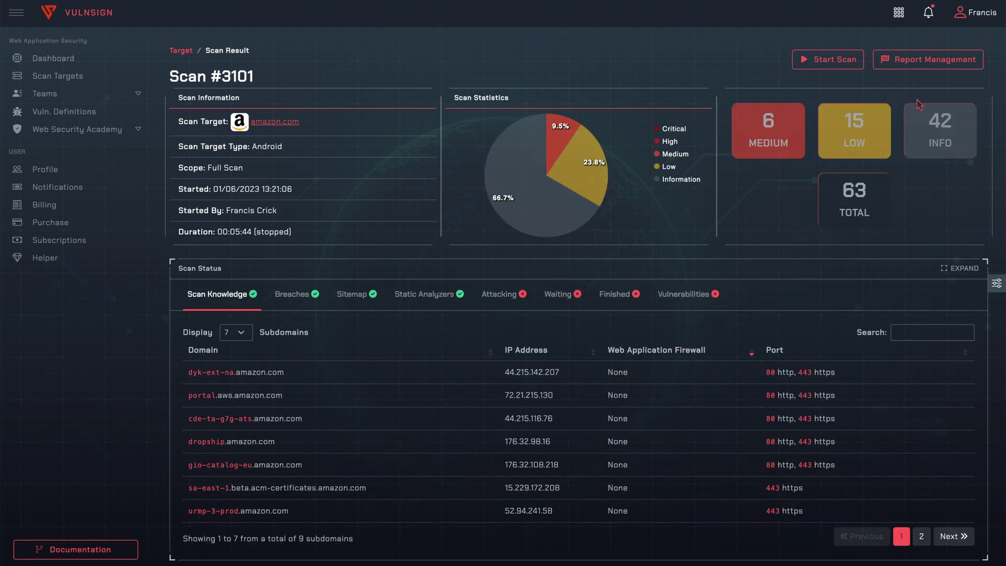
left_click(914, 62)
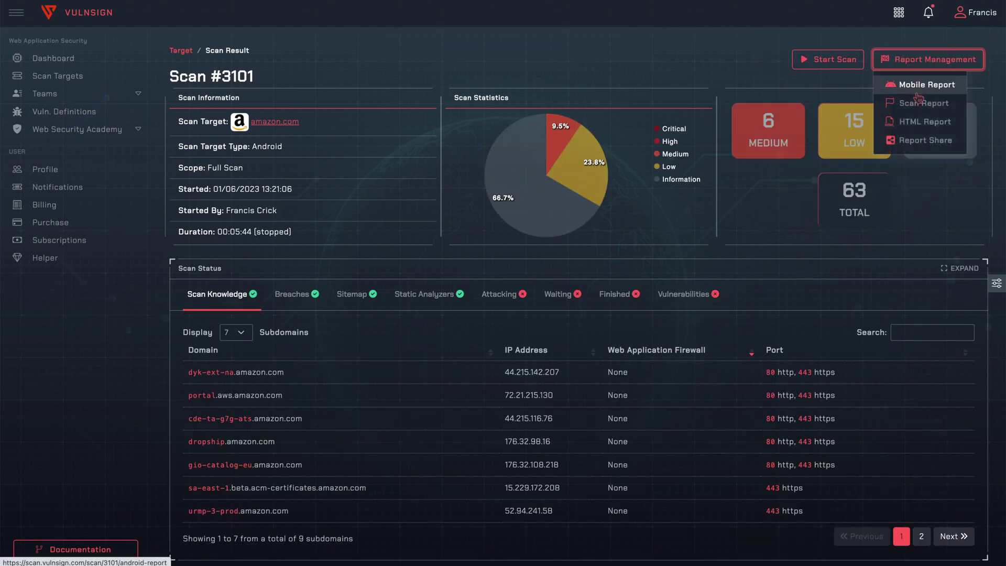
left_click(917, 96)
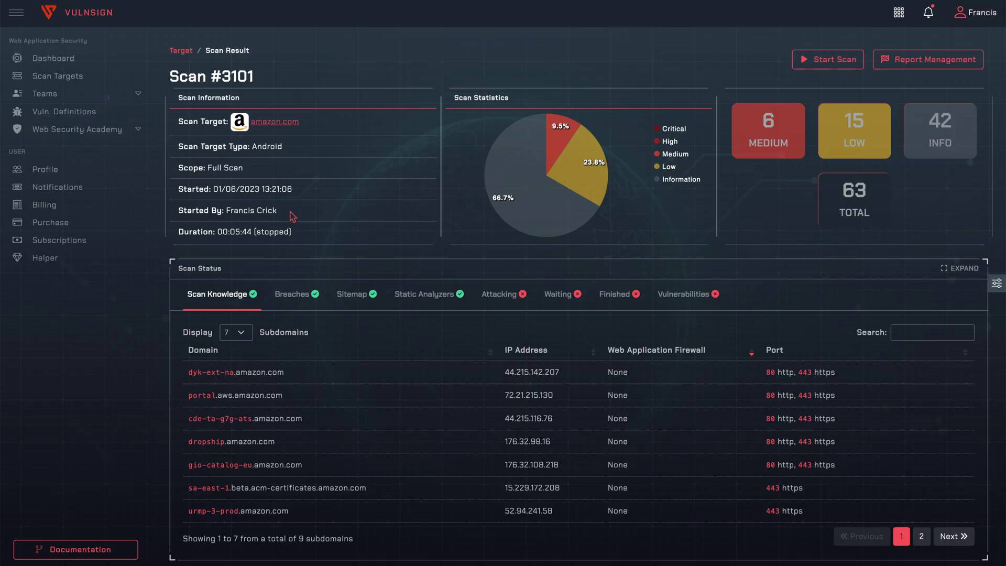
left_click(417, 296)
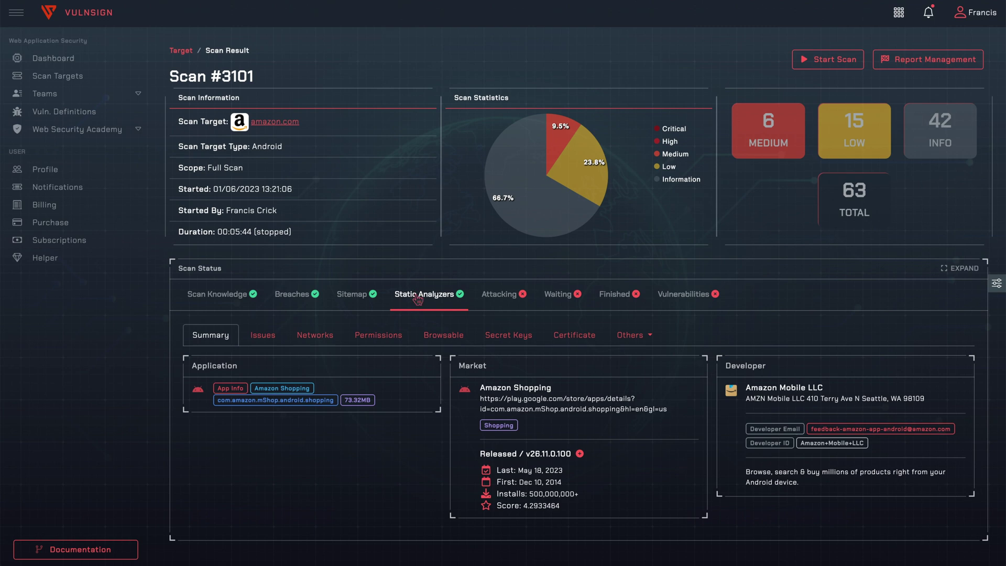
Open the Scan Report from Report Management and jump to the Session Token in URL findings
left_click(915, 62)
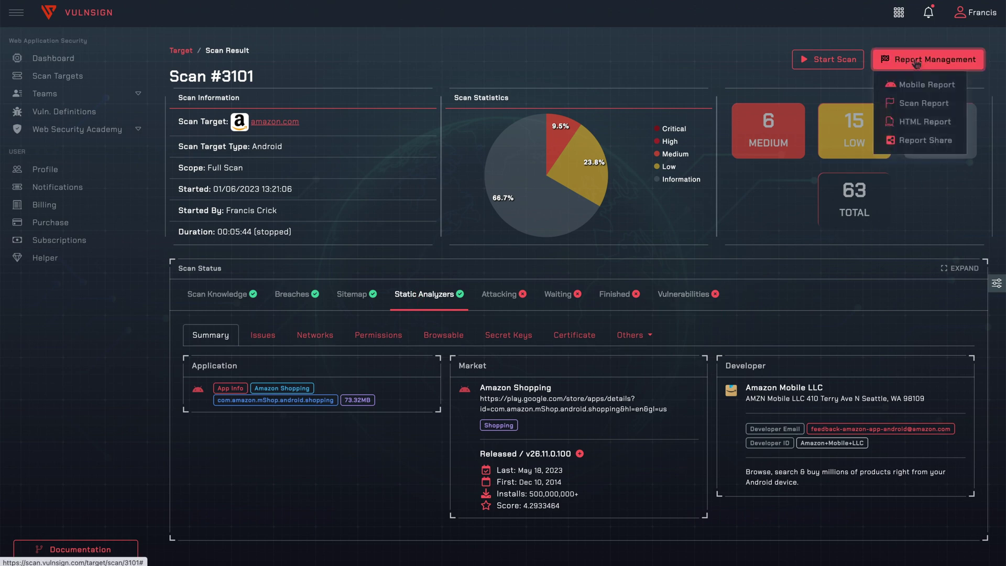
left_click(917, 102)
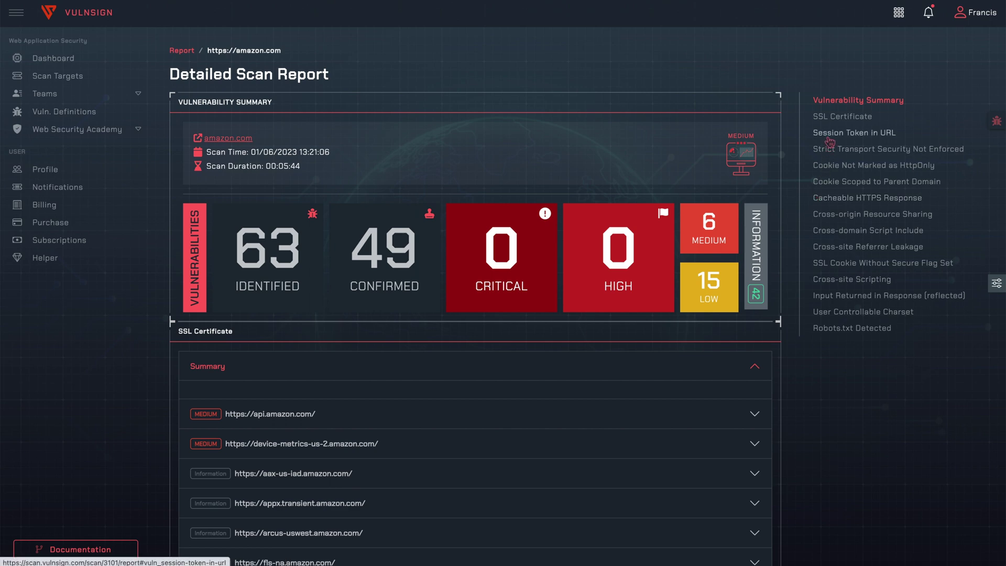
left_click(828, 135)
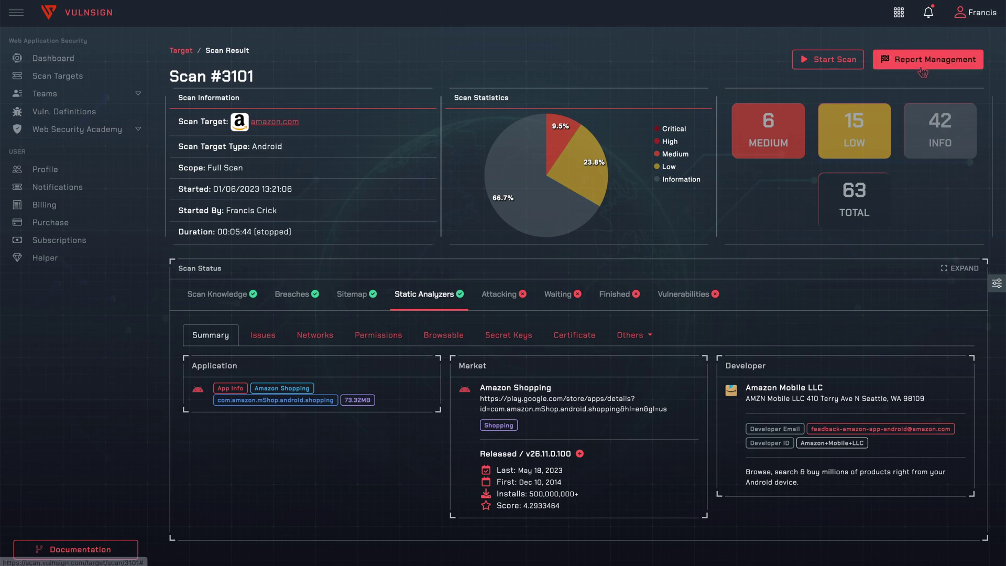
Open the HTML Report from Report Management to view 63 identified, 49 confirmed vulnerabilities
left_click(922, 67)
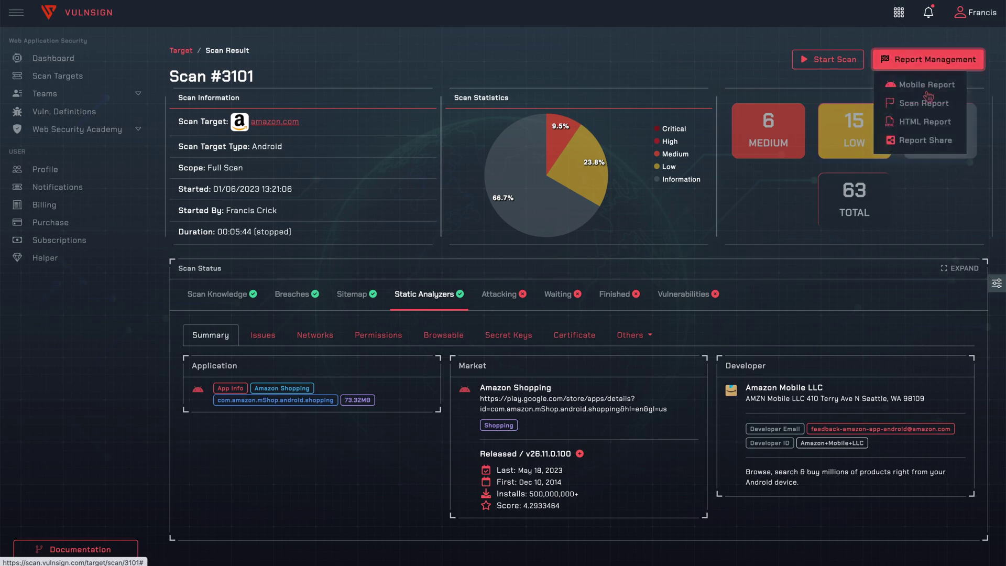
left_click(924, 121)
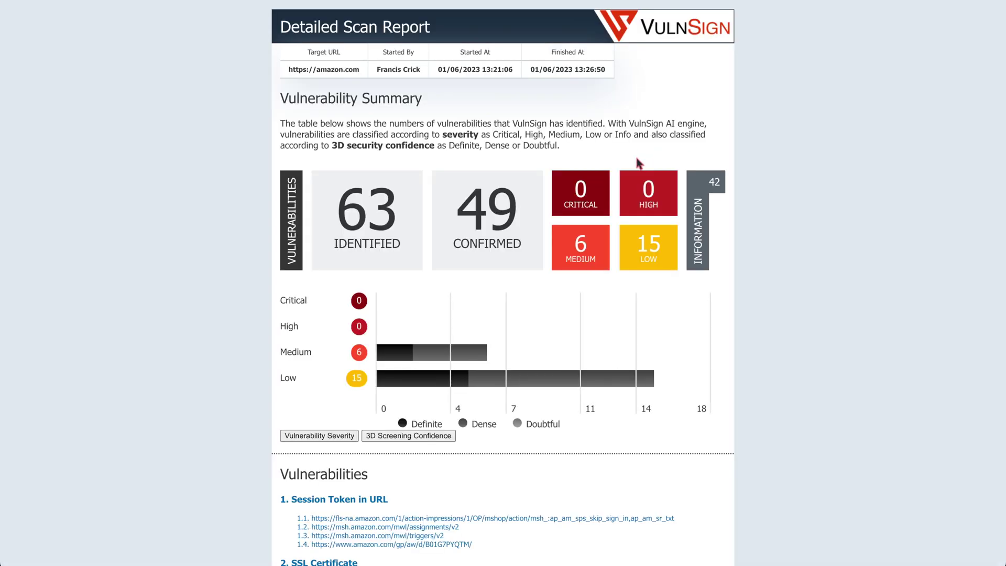